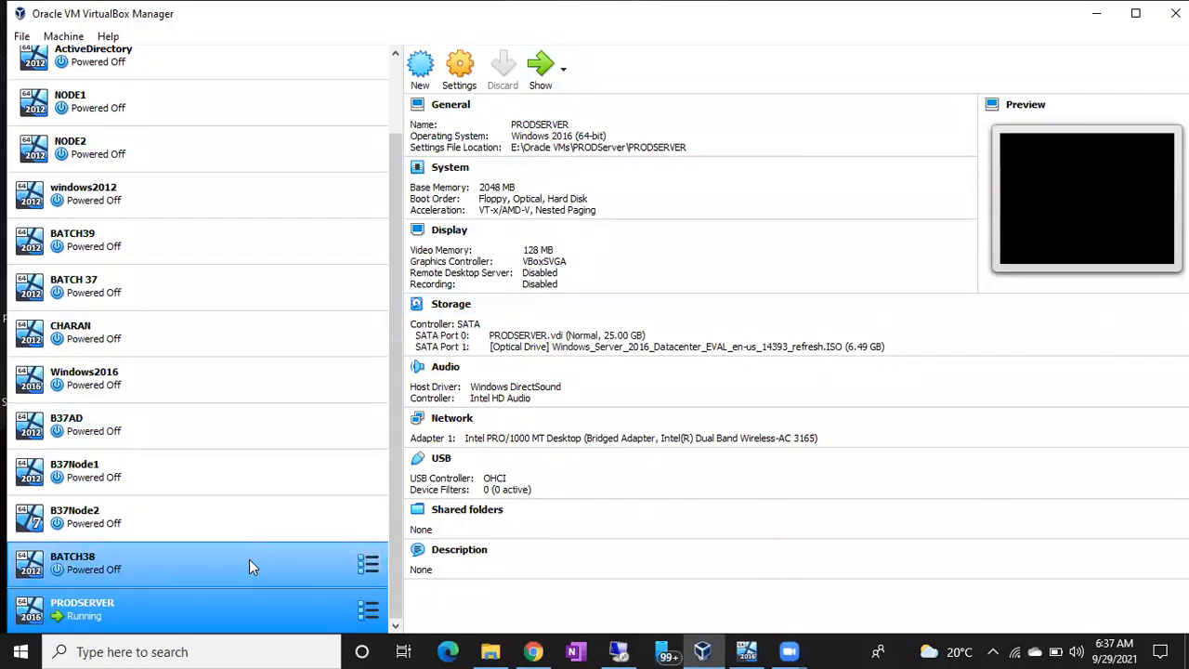
Mount SQLServer2017-x64-ENU-Dev.iso in PRODSERVER's optical drive and save the storage settings.
{"action": "right_click", "coordinate": [209, 607]}
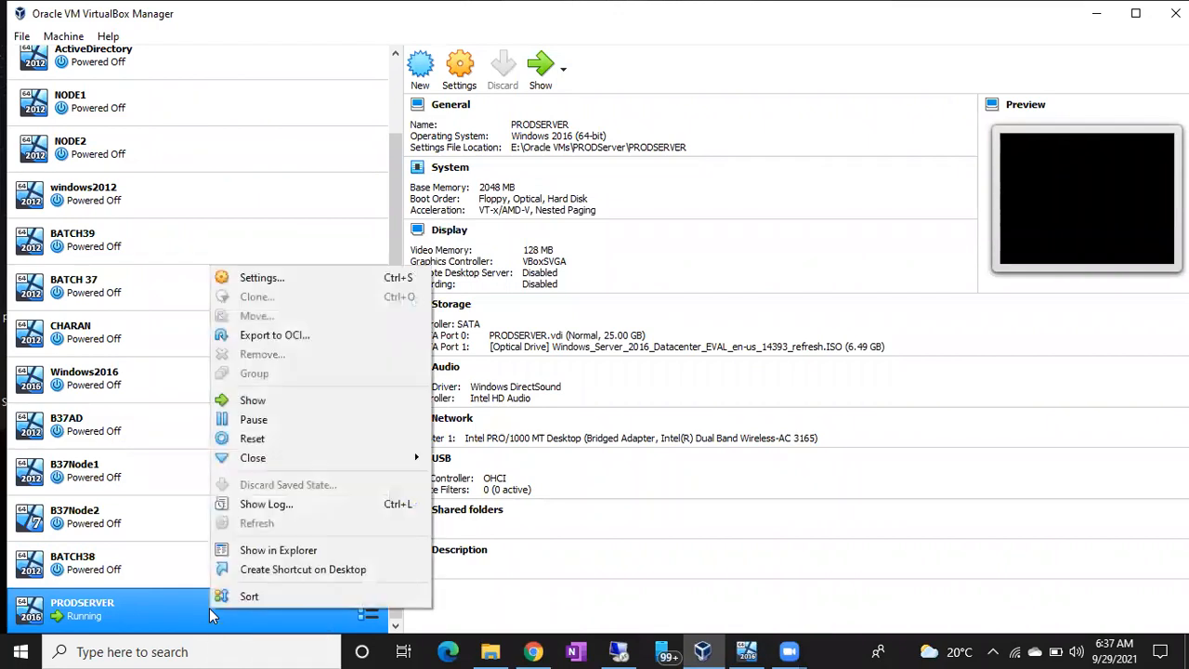
{"action": "left_click", "coordinate": [263, 282]}
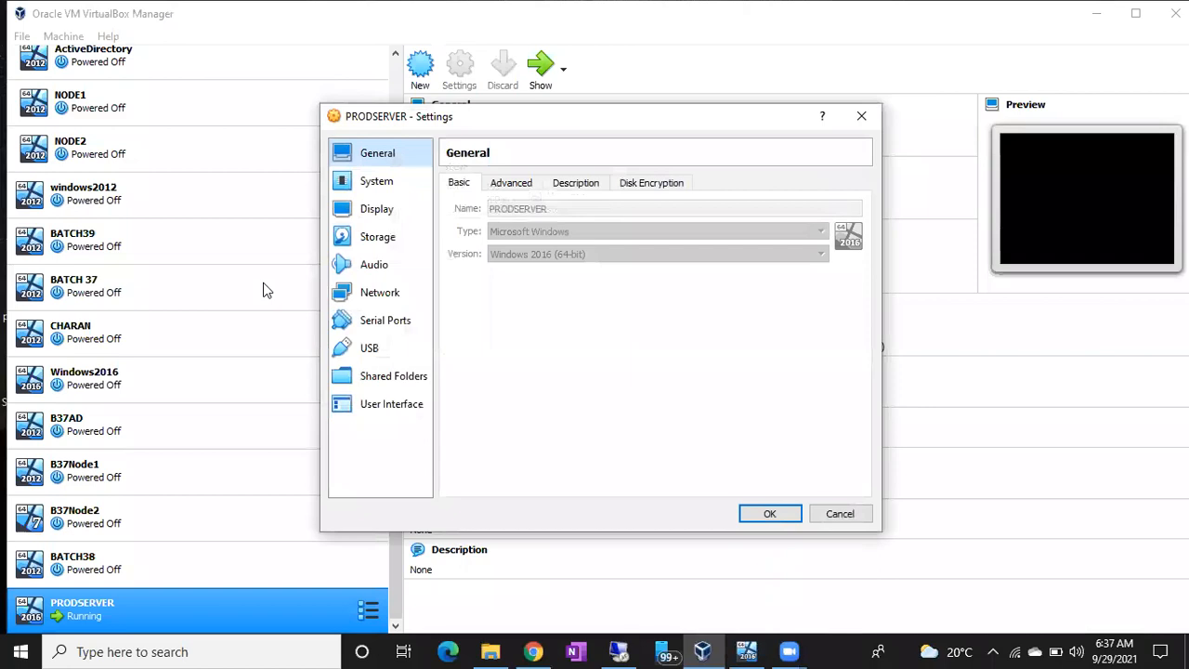
{"action": "left_click", "coordinate": [370, 240]}
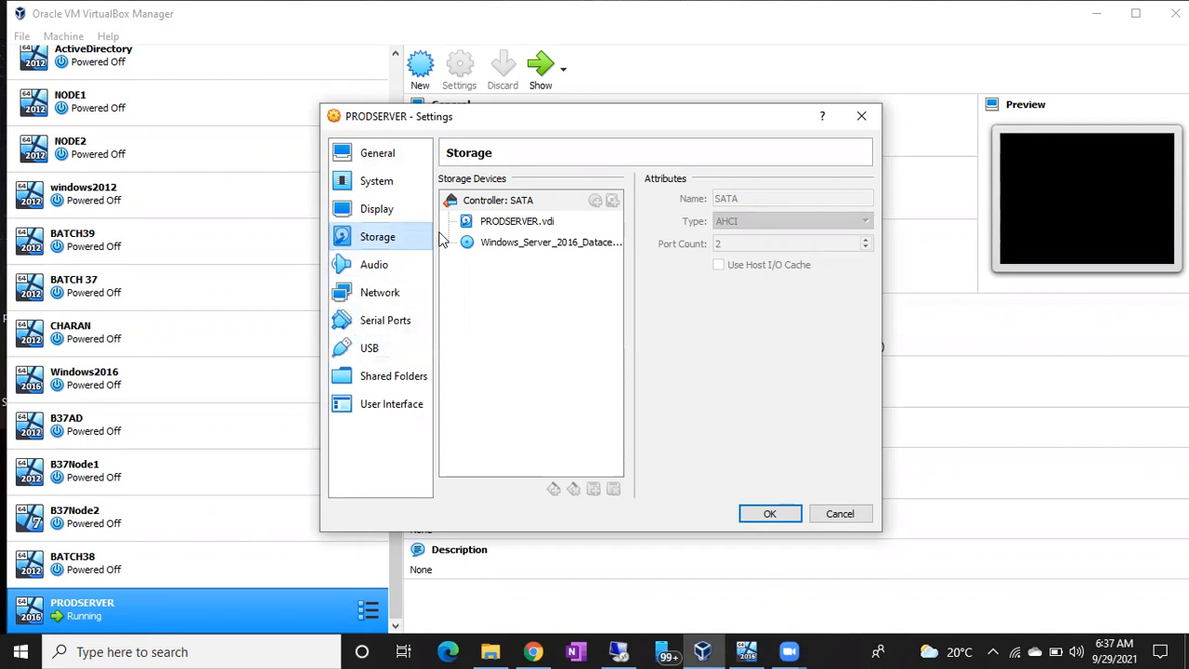
{"action": "left_click", "coordinate": [485, 244]}
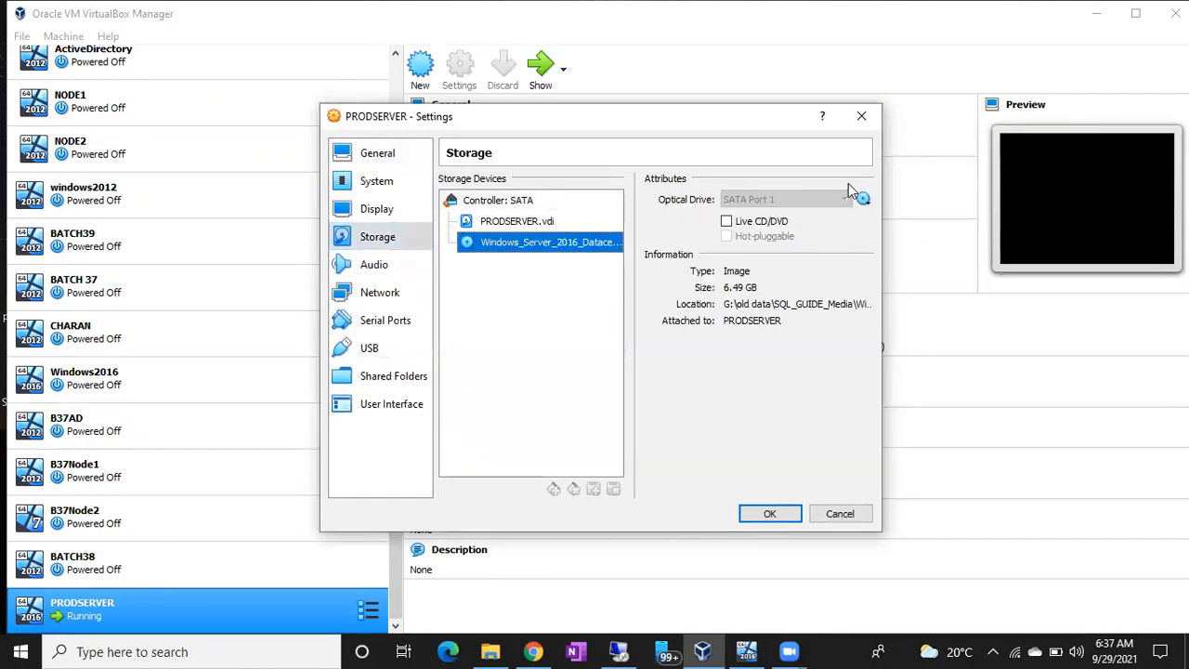
{"action": "left_click", "coordinate": [864, 201]}
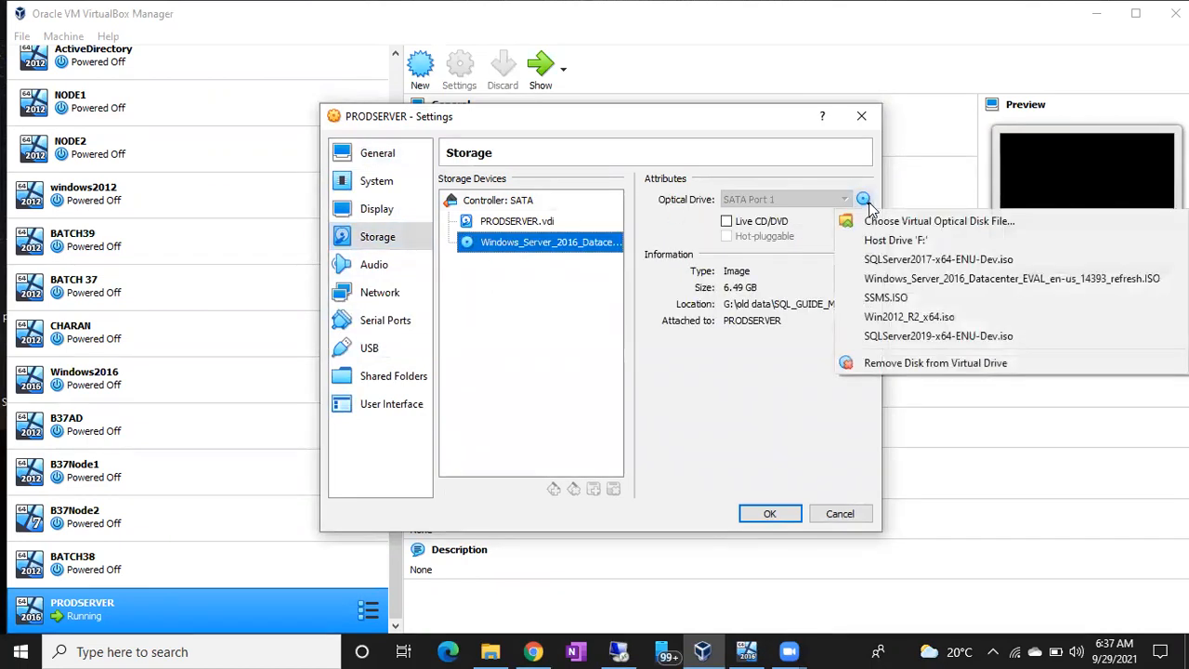
{"action": "left_click", "coordinate": [902, 260]}
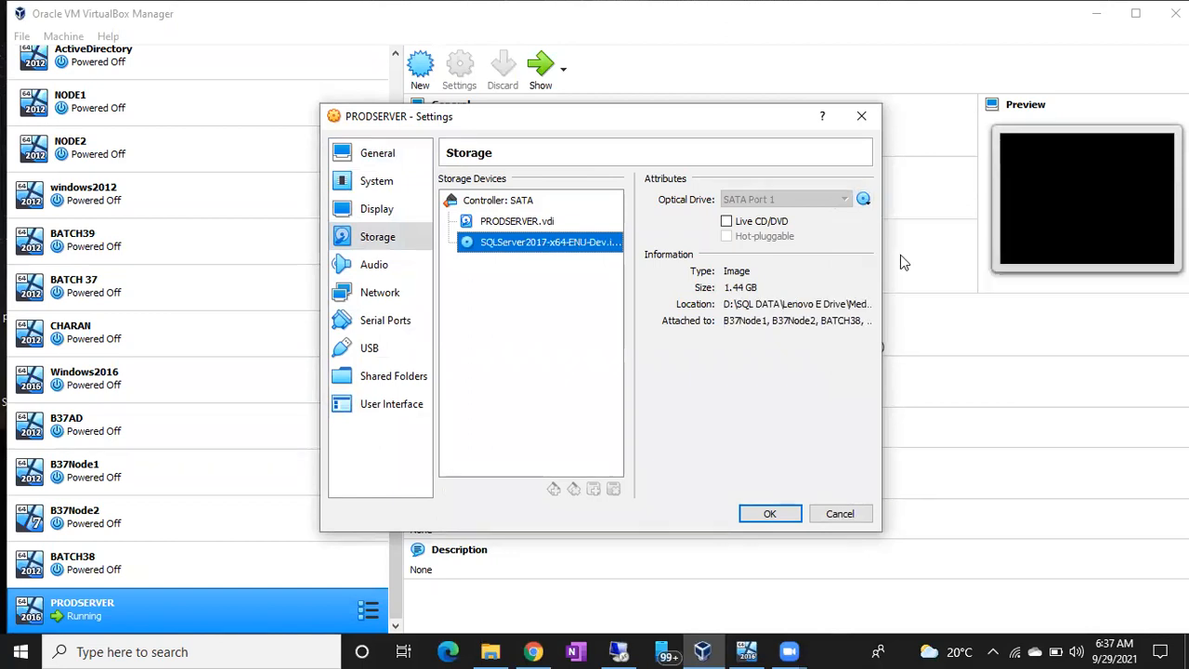
{"action": "left_click", "coordinate": [766, 517]}
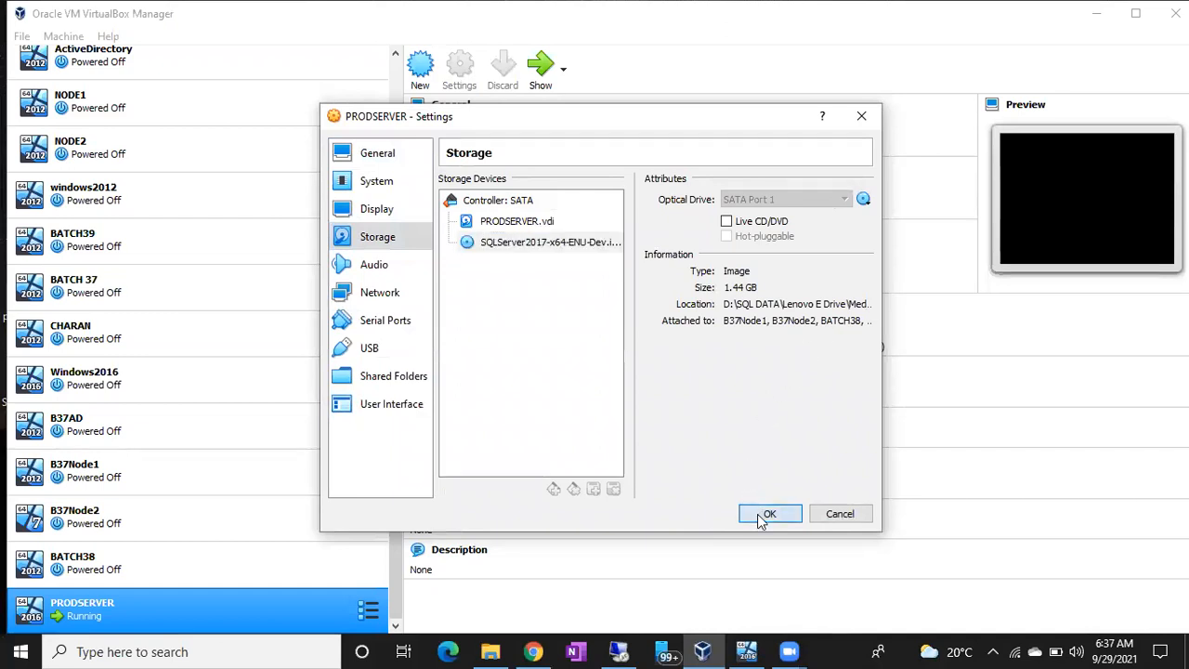
{"action": "left_click", "coordinate": [617, 650]}
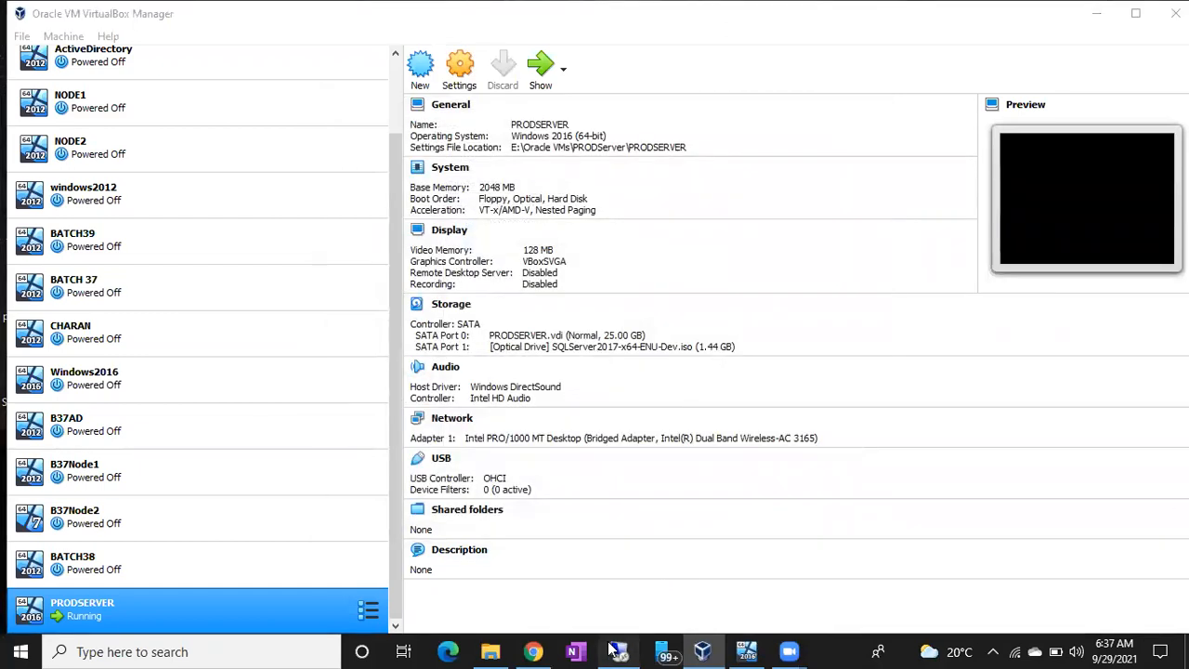
Refresh This PC and open CD Drive (D:) SqlSetup_x64_ENU to list its files.
{"action": "left_click", "coordinate": [191, 651]}
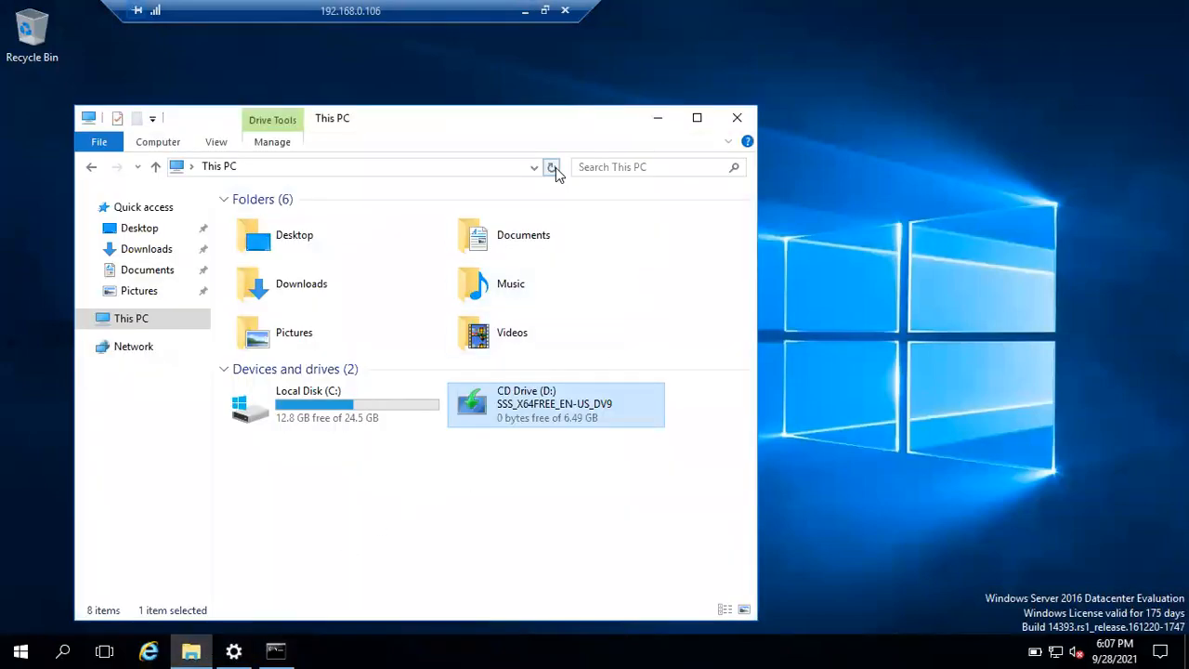
{"action": "left_click", "coordinate": [553, 167]}
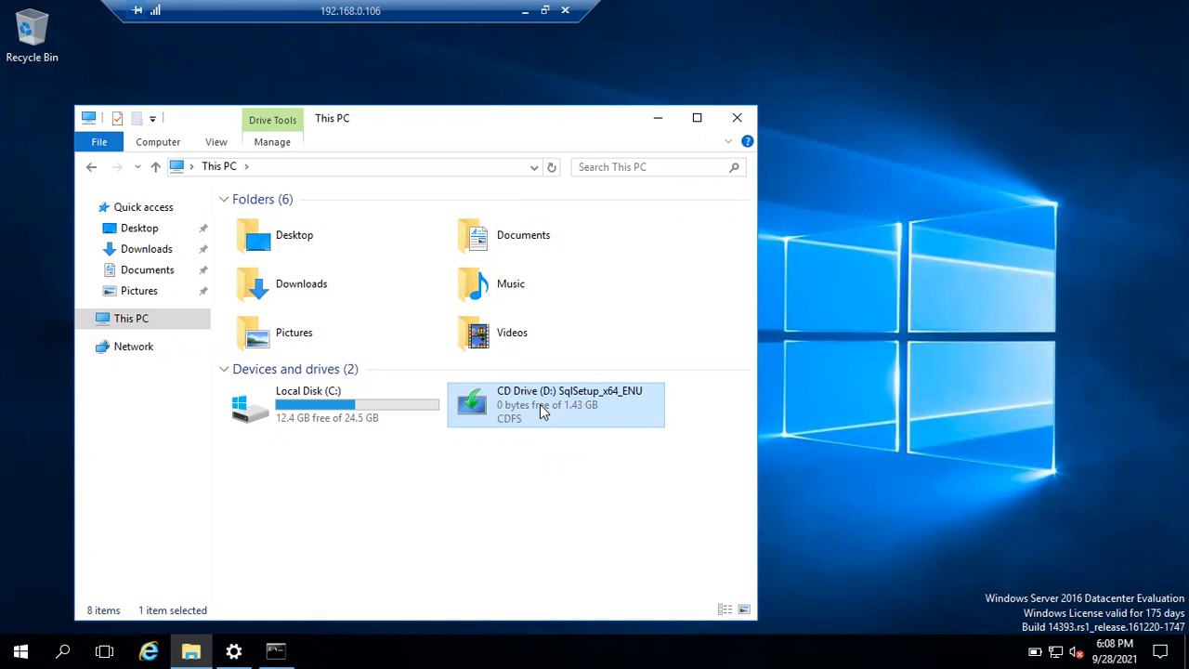
{"action": "double_click", "coordinate": [542, 412]}
{"action": "right_click", "coordinate": [541, 405]}
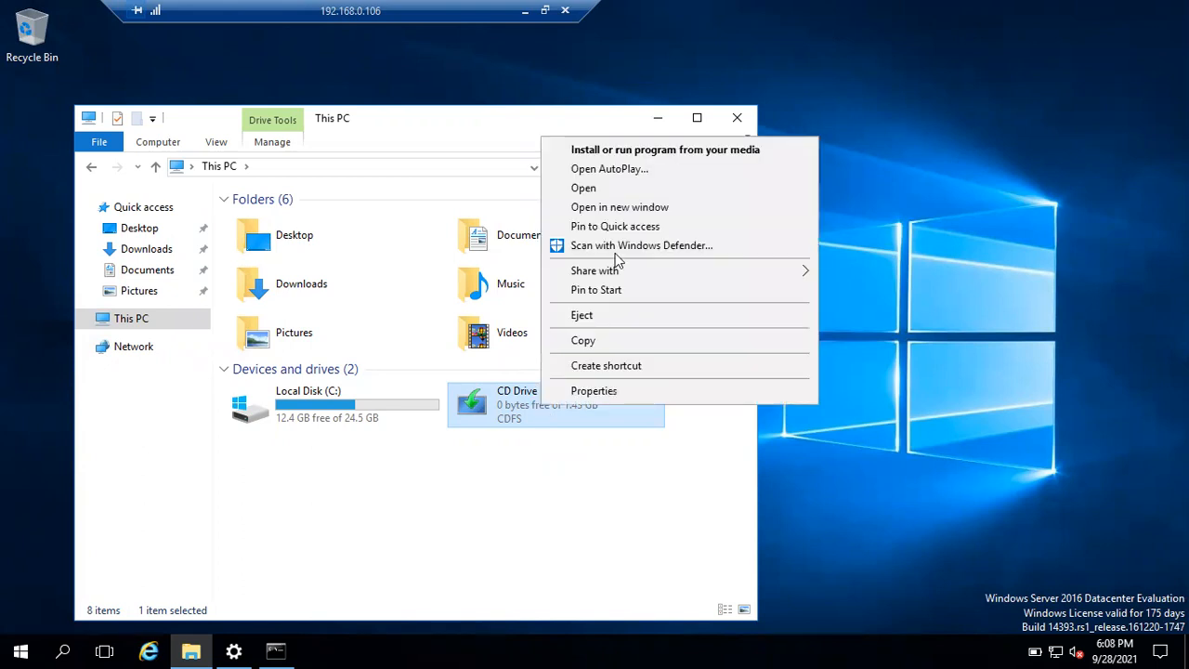
{"action": "left_click", "coordinate": [610, 187]}
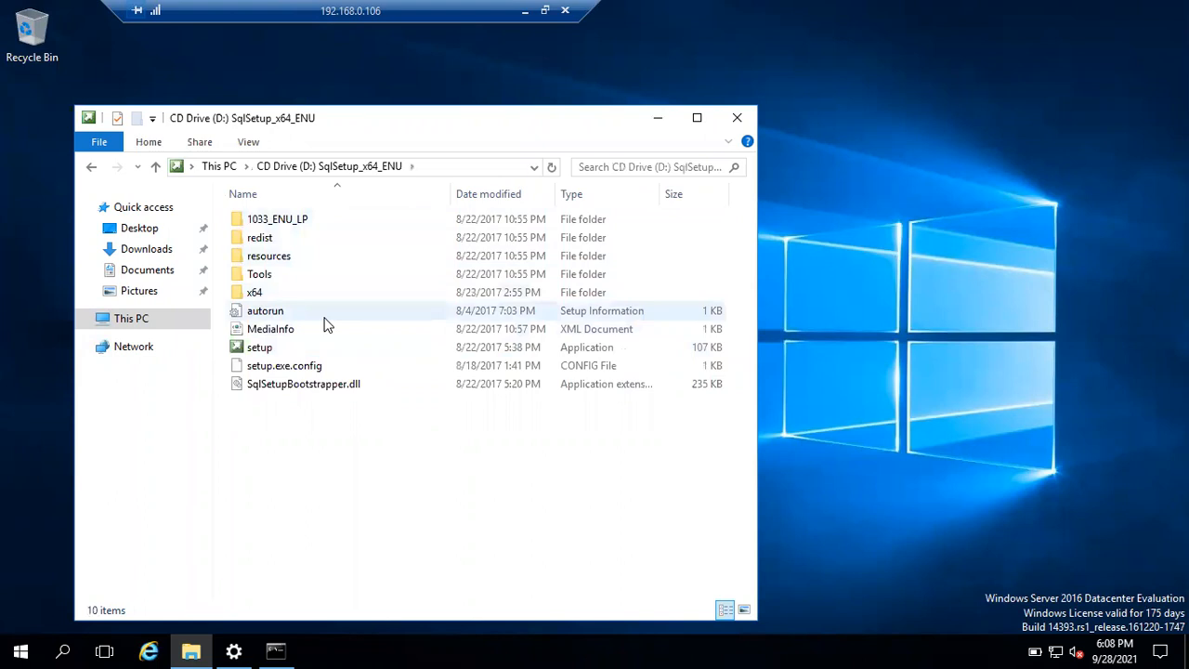
Run the disc's setup application as administrator and minimize the Explorer window.
{"action": "left_click", "coordinate": [267, 352]}
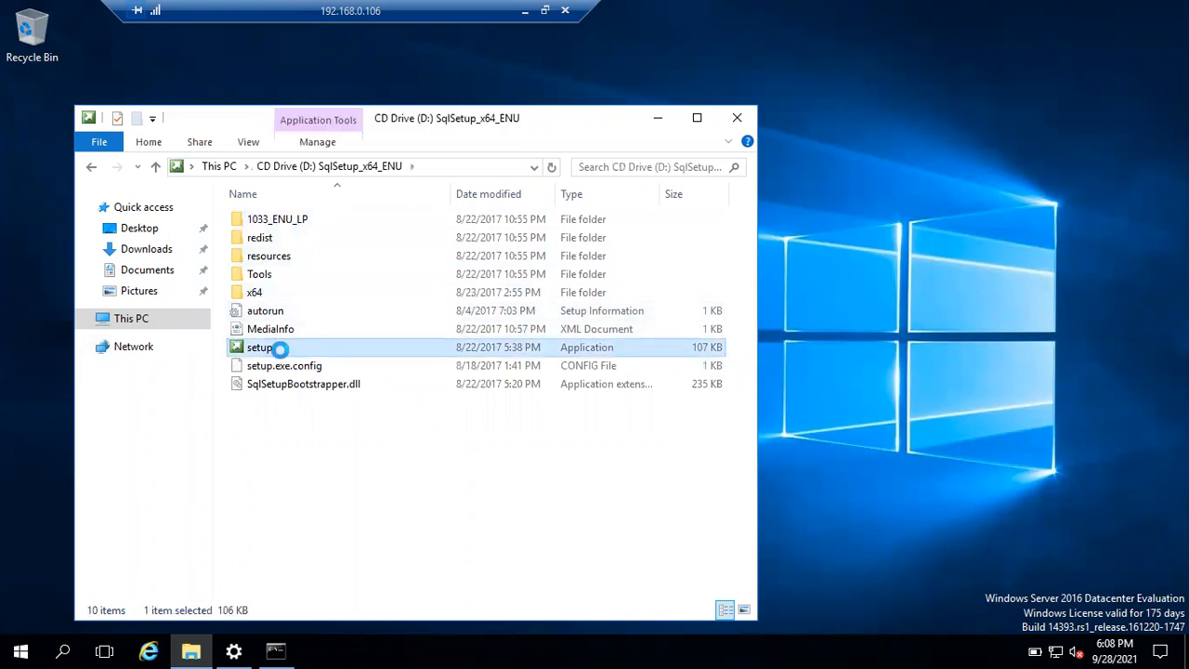
{"action": "right_click", "coordinate": [281, 354]}
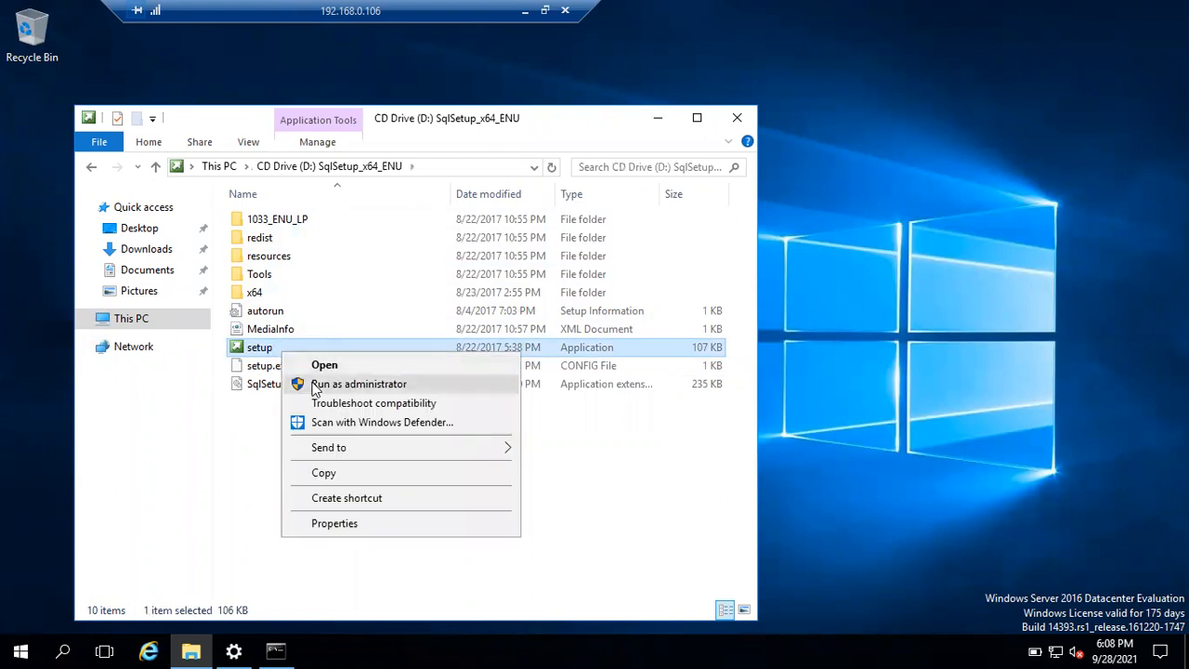
{"action": "left_click", "coordinate": [318, 385]}
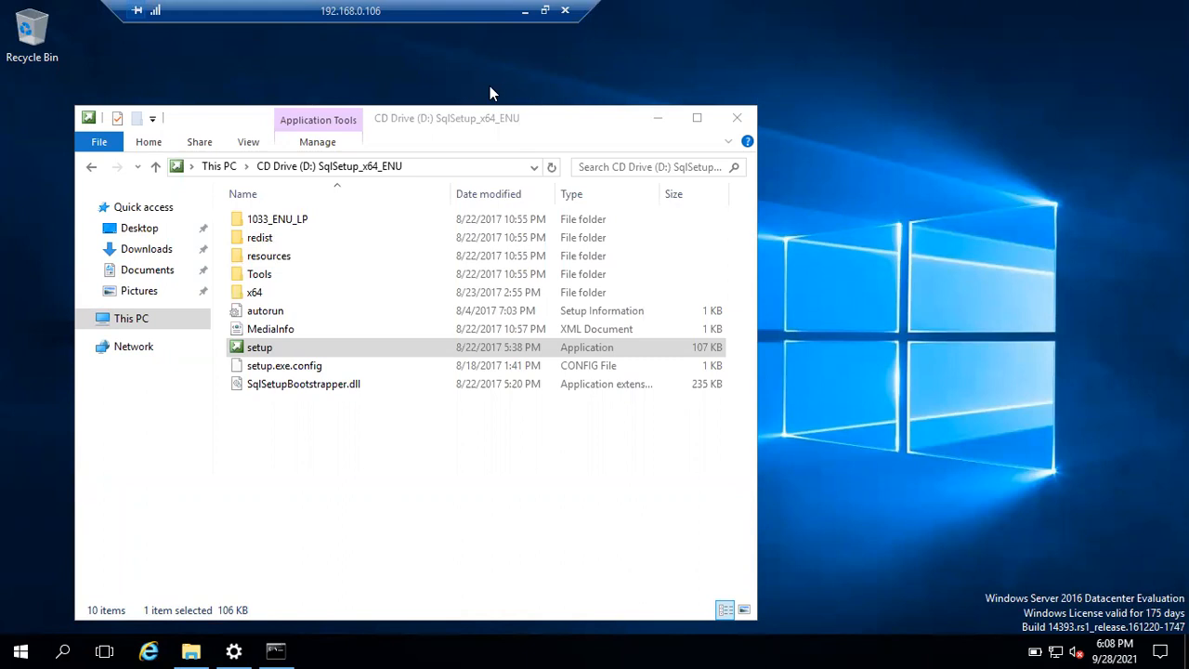
{"action": "left_click", "coordinate": [662, 121]}
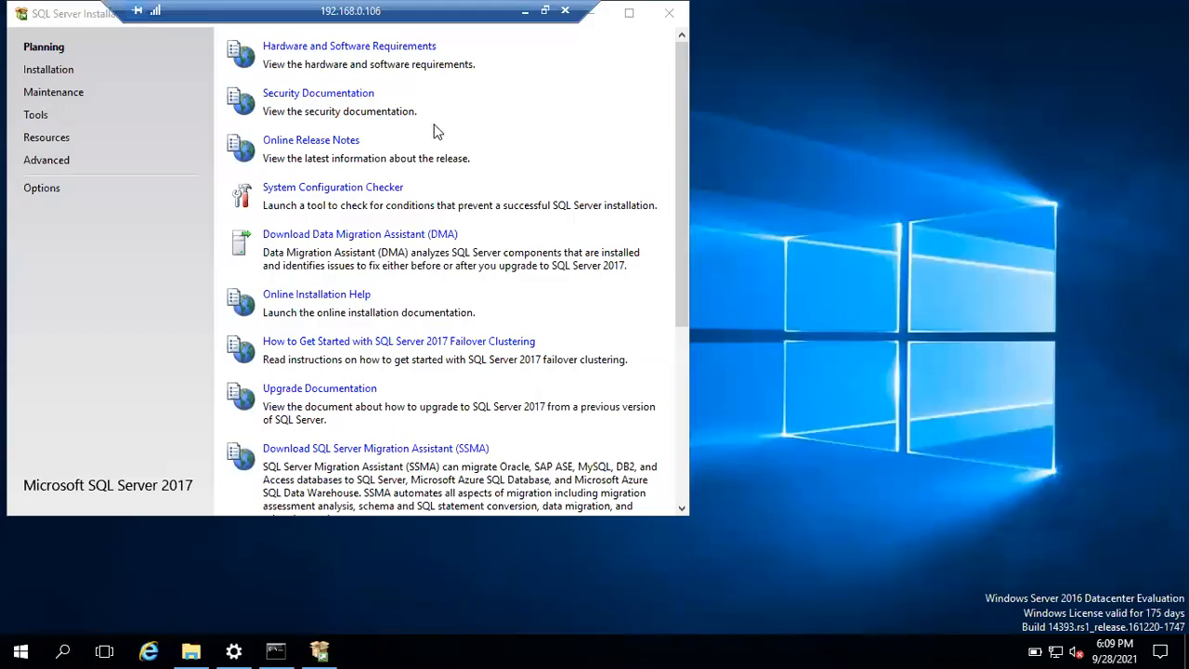
On the Installation Center's Installation page, choose 'New SQL Server stand-alone installation'.
{"action": "left_click", "coordinate": [67, 19]}
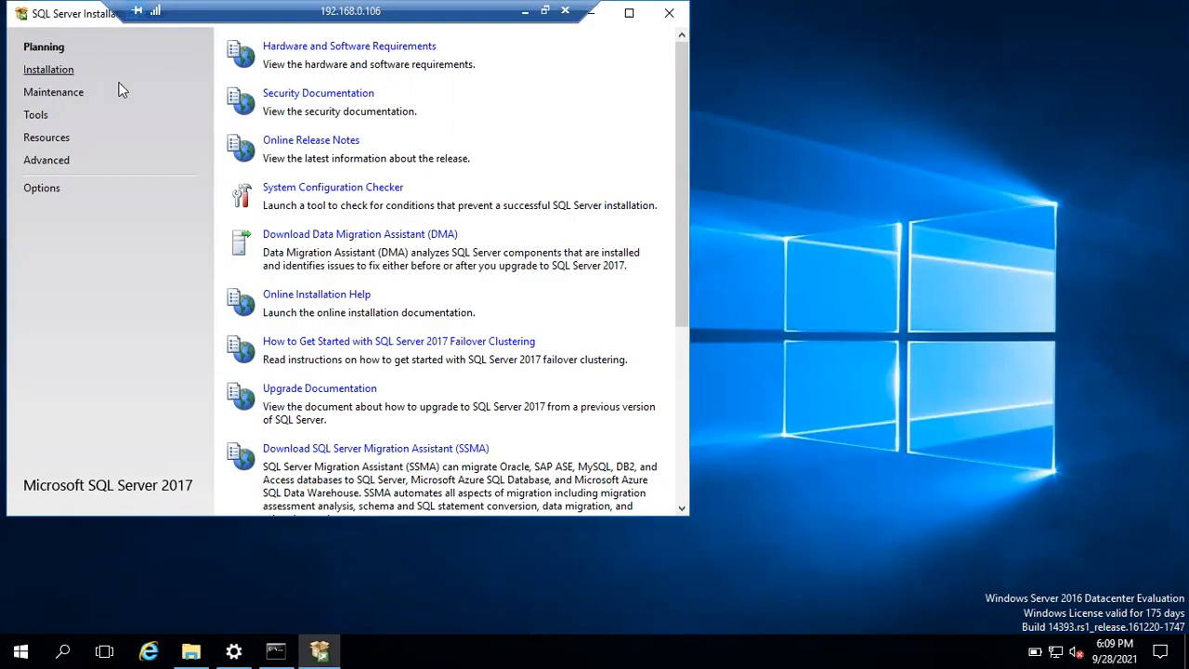
{"action": "double_click", "coordinate": [84, 5]}
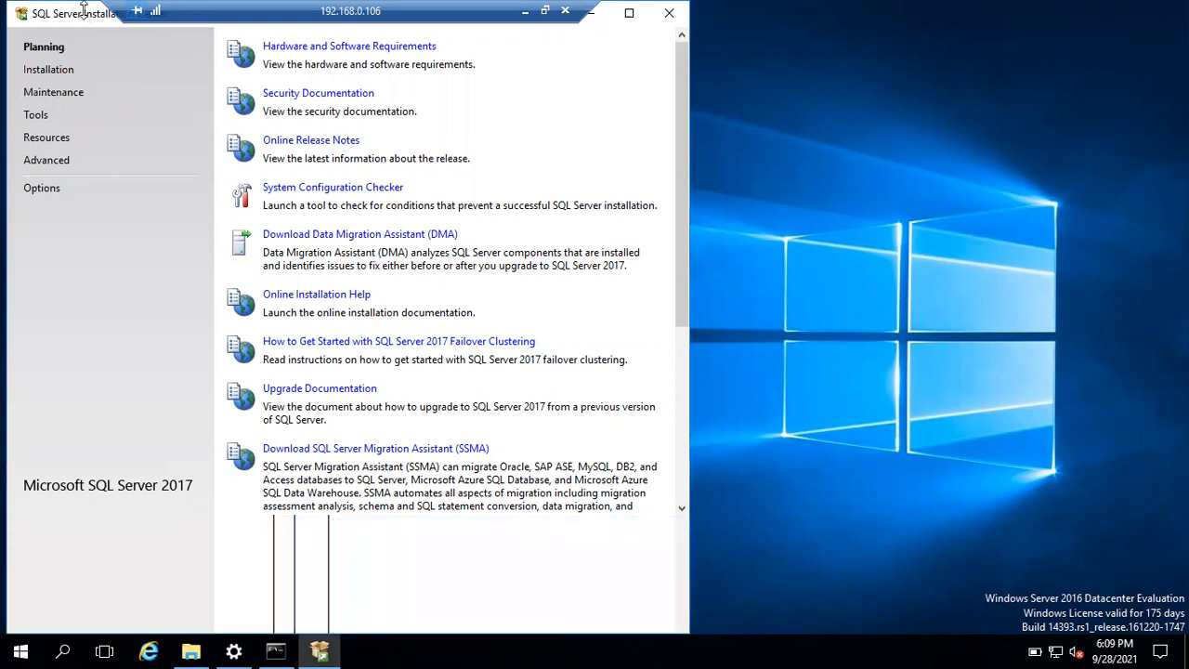
{"action": "left_click_drag", "start_coordinate": [83, 22], "coordinate": [127, 90]}
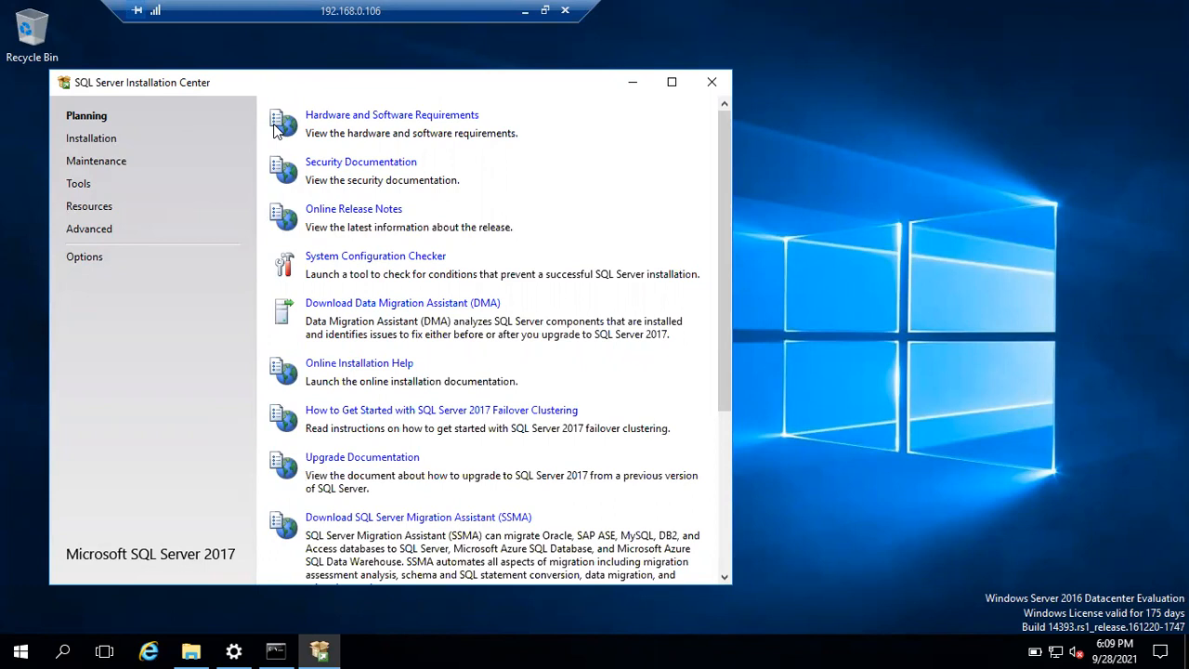
{"action": "left_click", "coordinate": [74, 144]}
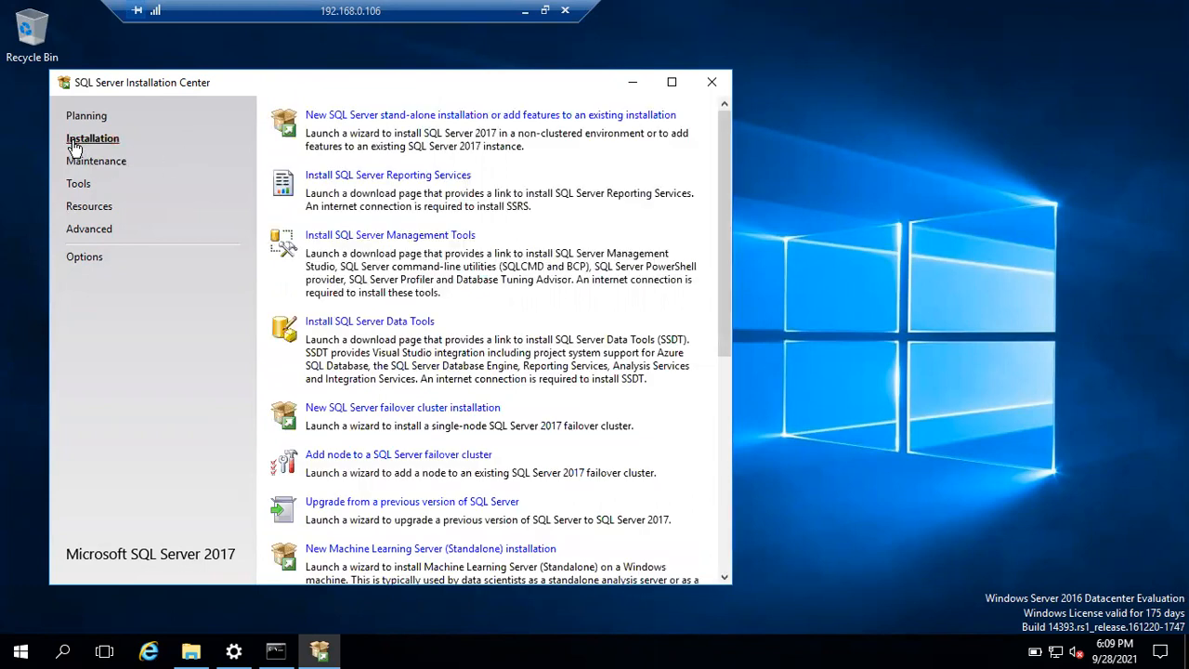
{"action": "left_click", "coordinate": [355, 116]}
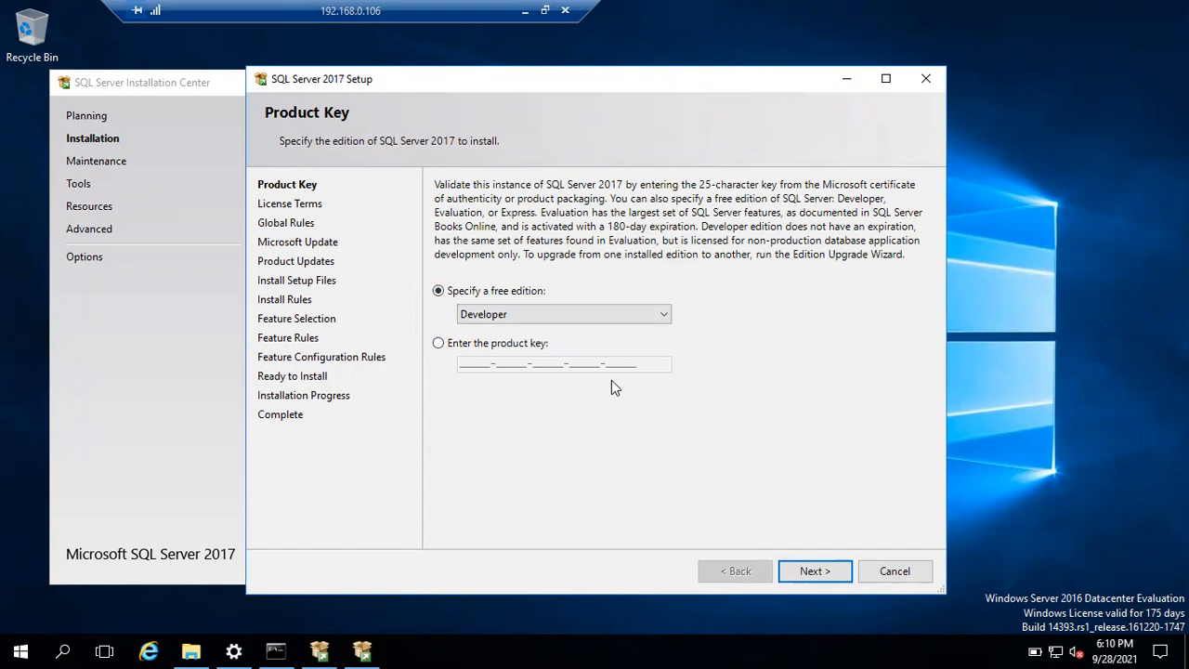
Keep Developer as the free edition and continue to the license terms.
{"action": "left_click", "coordinate": [607, 314]}
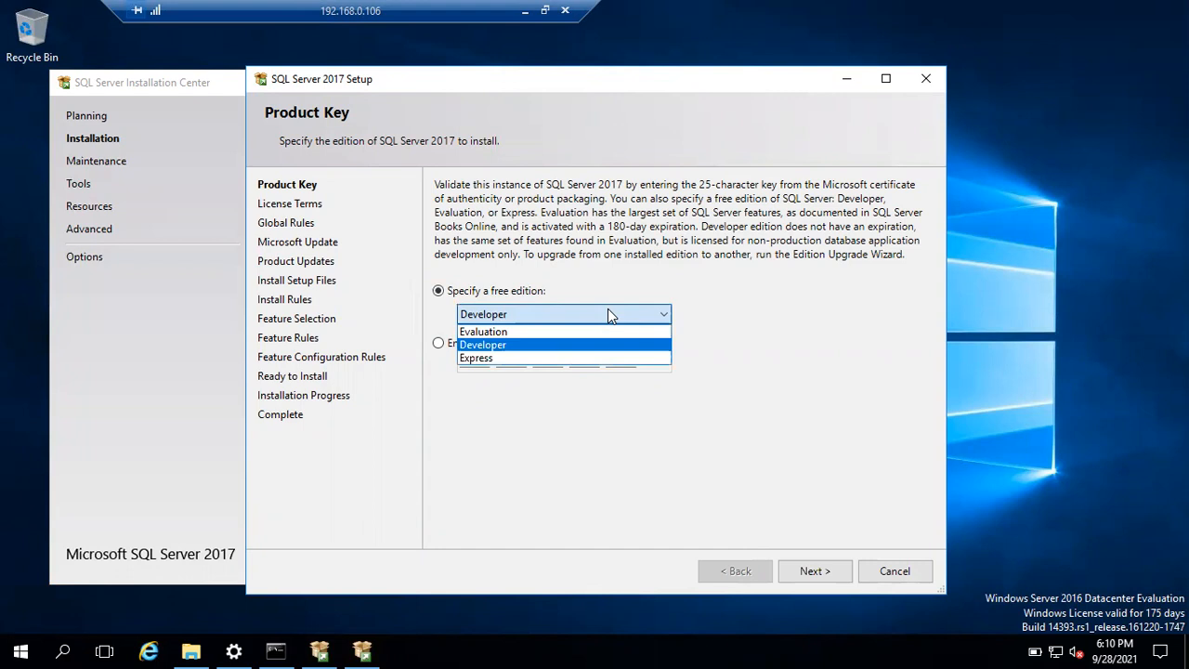
{"action": "left_click", "coordinate": [608, 314]}
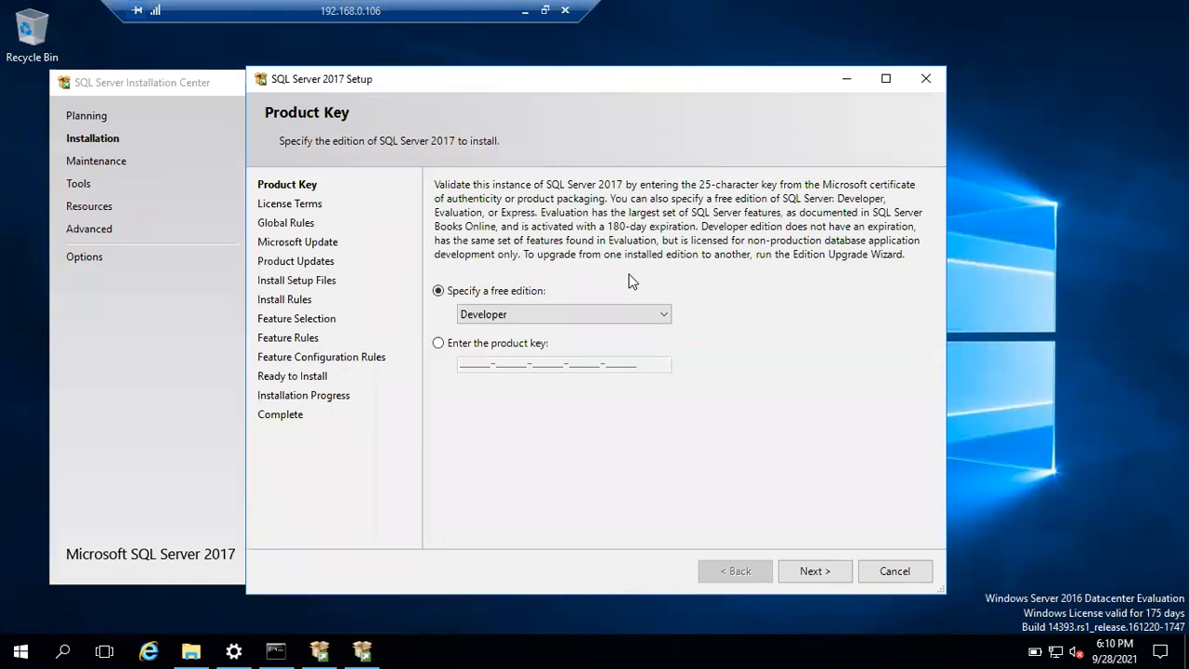
{"action": "left_click", "coordinate": [810, 572]}
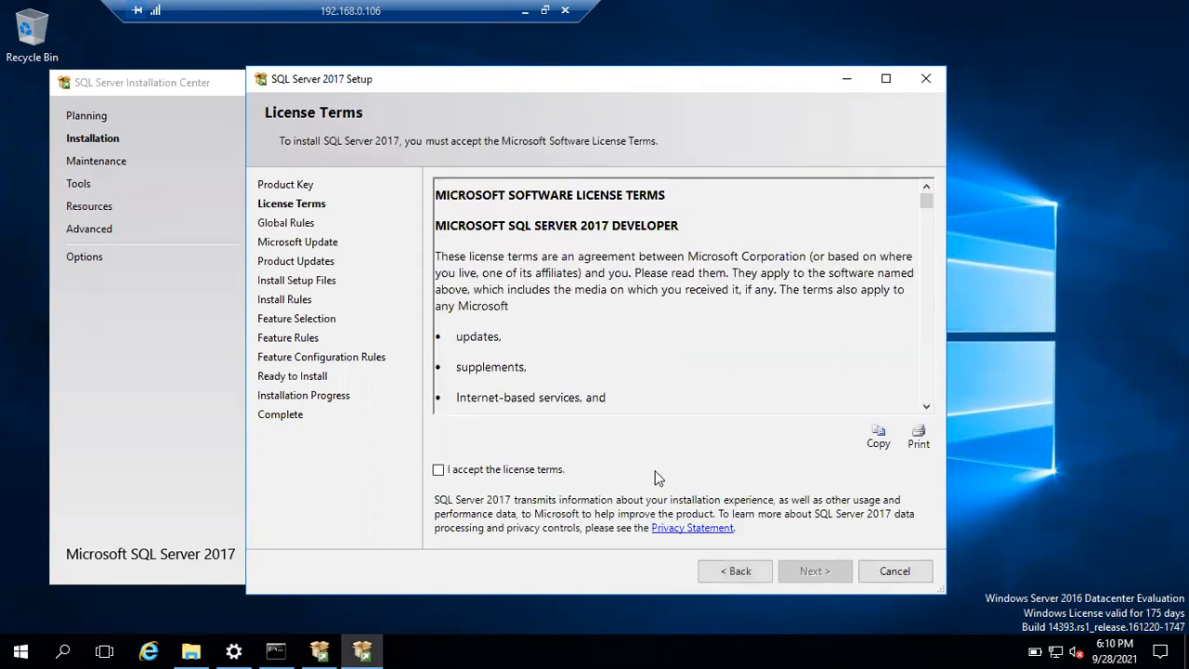
Accept the license terms and show the Global Rules check details.
{"action": "left_click", "coordinate": [484, 473]}
{"action": "left_click", "coordinate": [812, 570]}
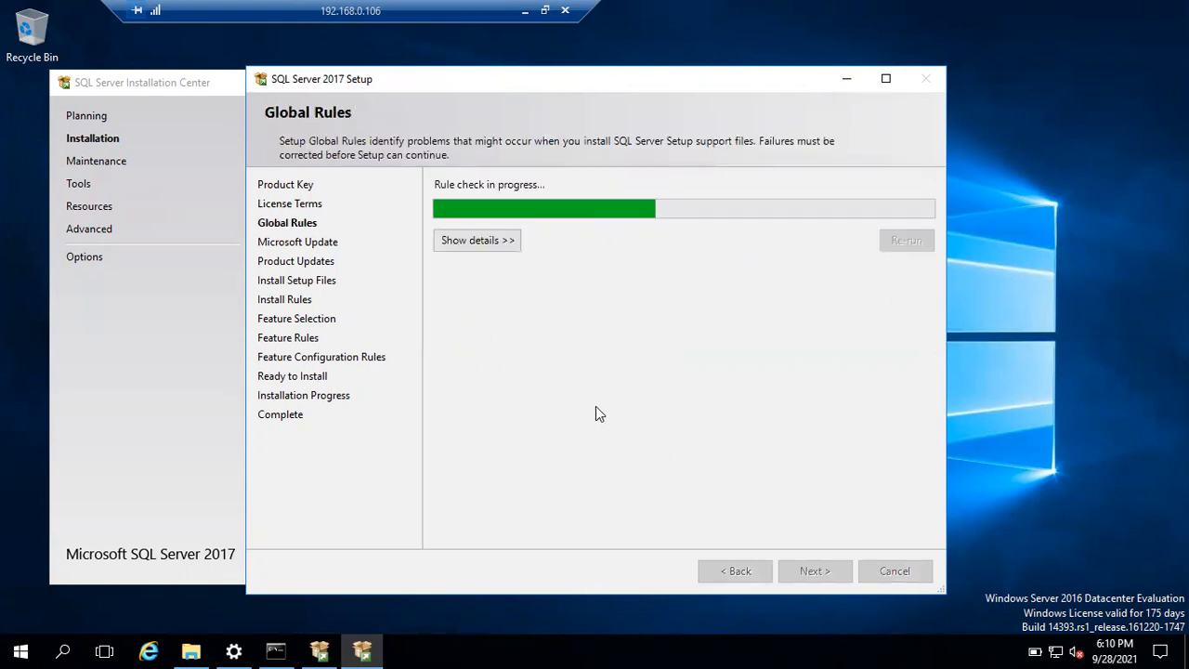
{"action": "left_click", "coordinate": [493, 244]}
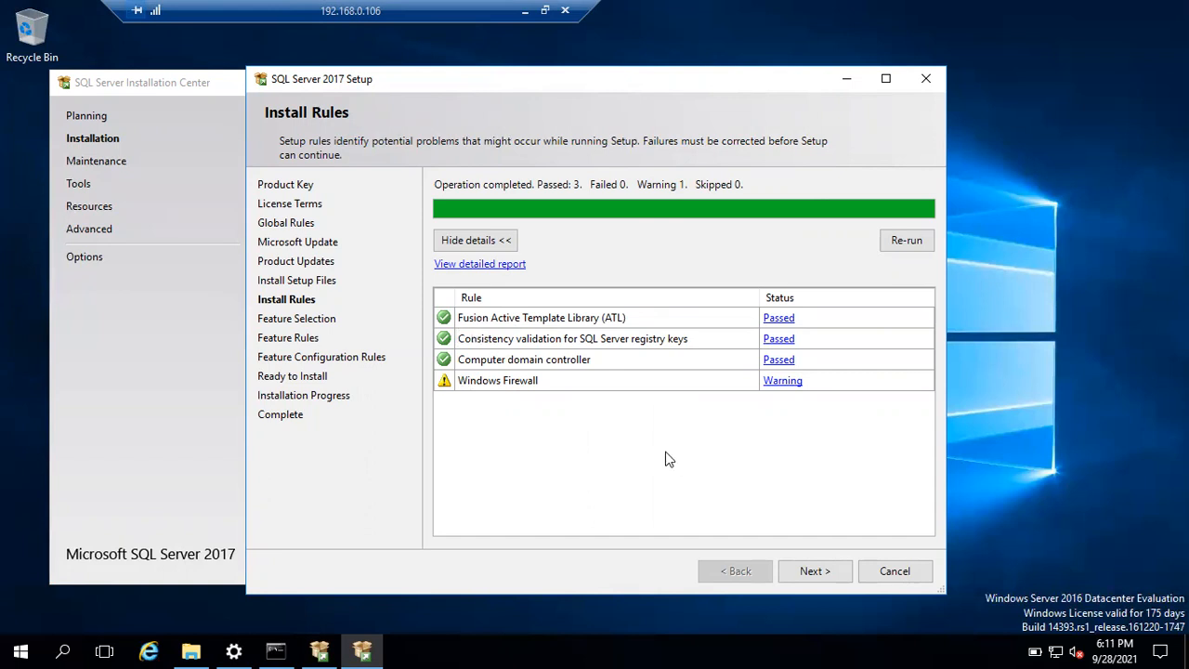
Accept the Install Rules results, with only the Windows Firewall warning, and continue.
{"action": "left_click", "coordinate": [805, 561]}
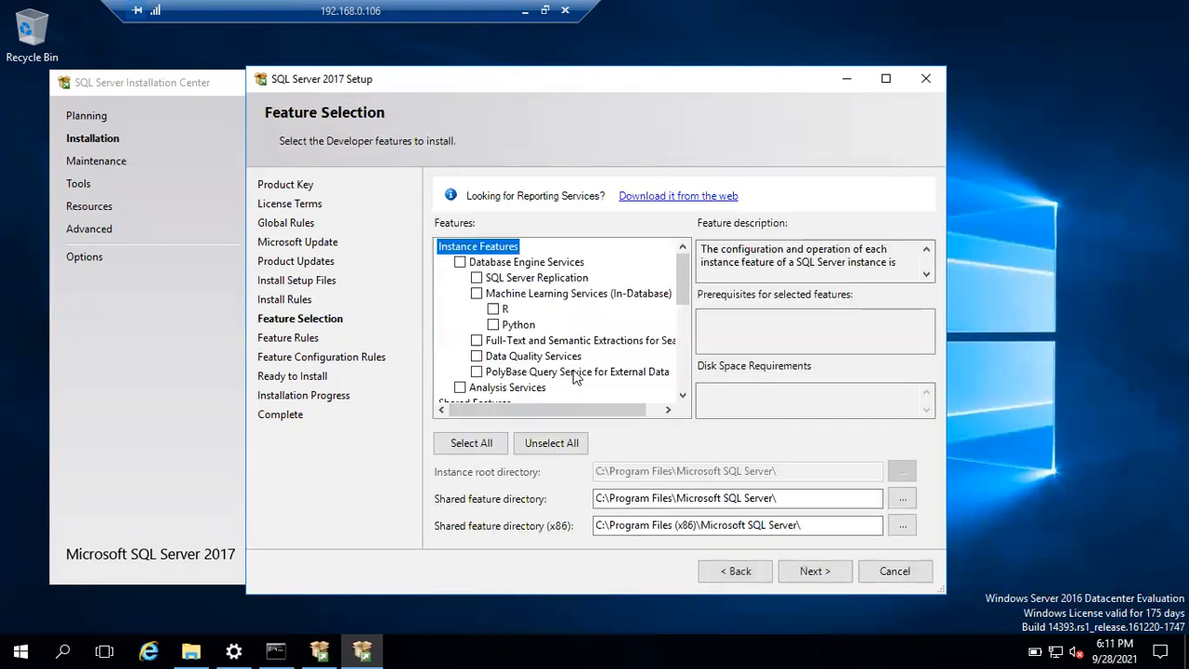
Select Database Engine Services with SQL Server Replication and Full-Text and Semantic Extractions for Search.
{"action": "left_click", "coordinate": [459, 263]}
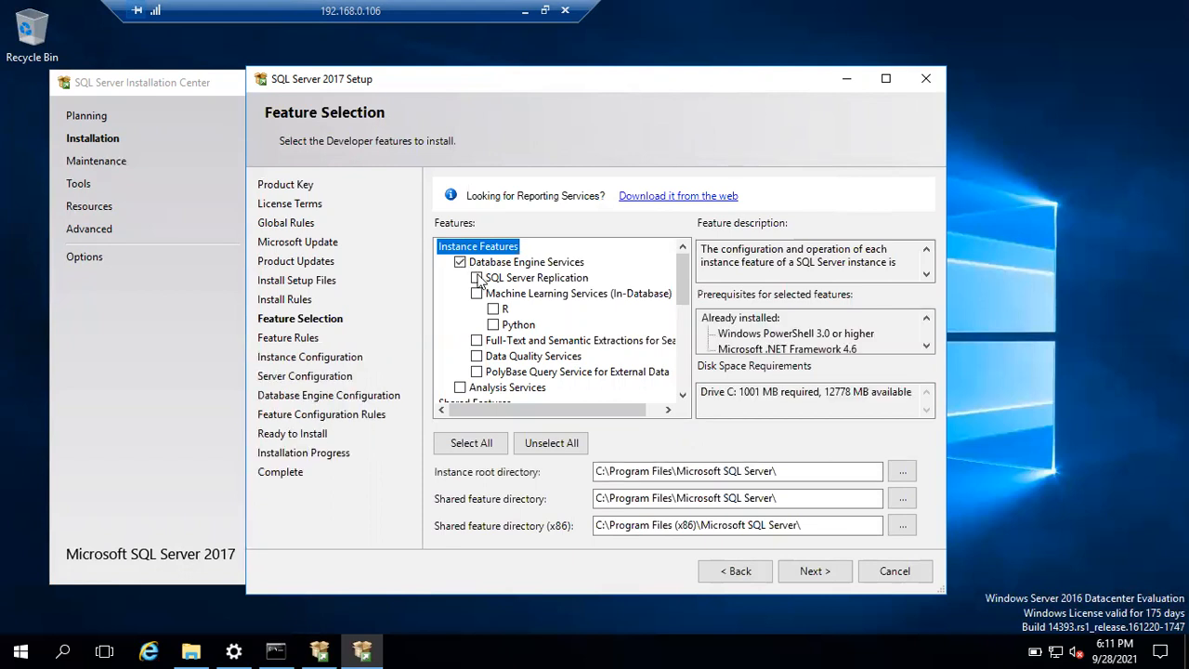
{"action": "left_click", "coordinate": [477, 278]}
{"action": "left_click", "coordinate": [477, 341]}
{"action": "left_click_drag", "start_coordinate": [678, 277], "coordinate": [682, 335]}
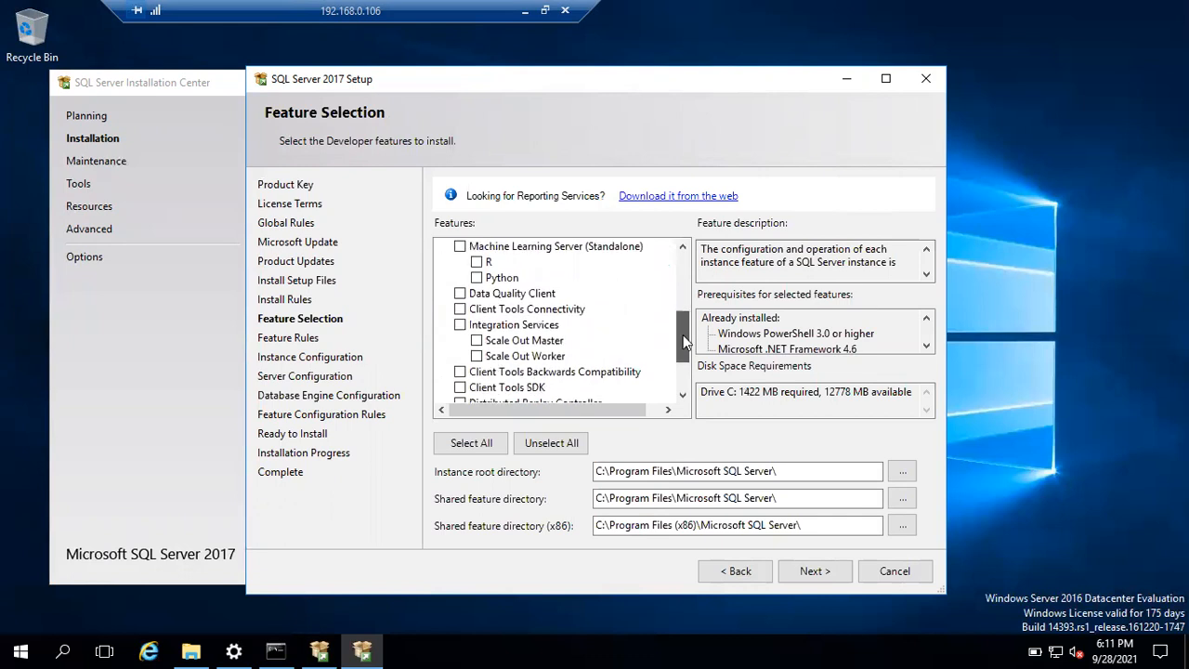
Add Client Tools Connectivity, Backwards Compatibility and SDK, then continue past Feature Selection.
{"action": "left_click", "coordinate": [462, 310]}
{"action": "left_click", "coordinate": [461, 371]}
{"action": "left_click", "coordinate": [461, 387]}
{"action": "left_click_drag", "start_coordinate": [688, 345], "coordinate": [639, 377]}
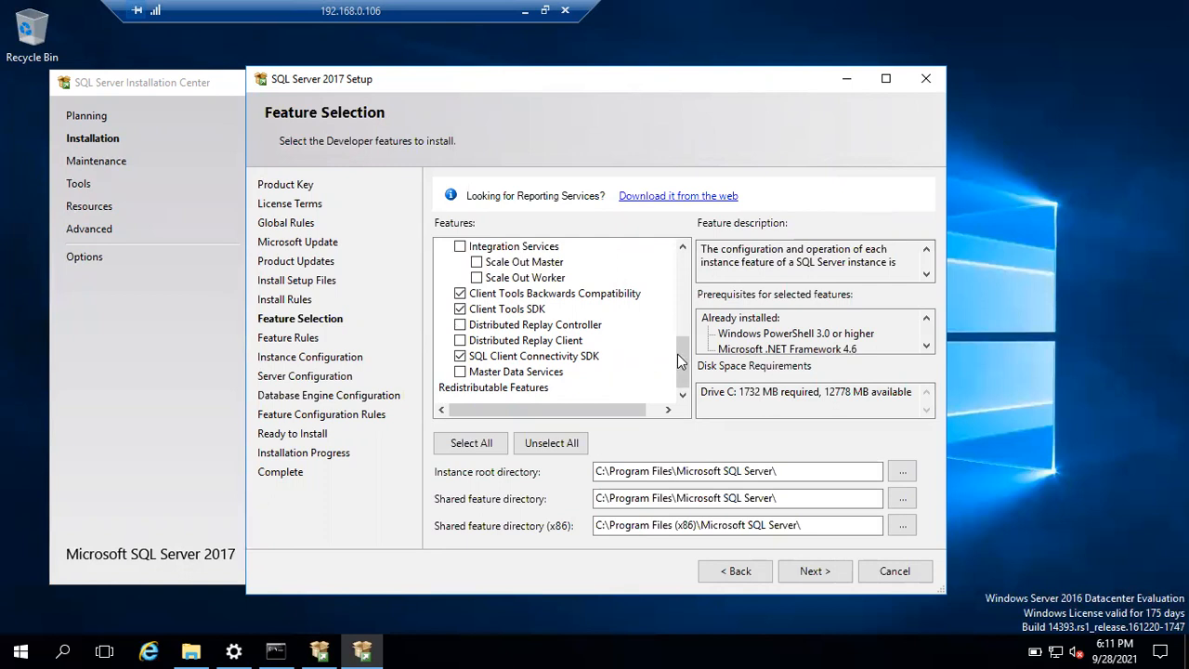
{"action": "left_click_drag", "start_coordinate": [684, 358], "coordinate": [683, 279]}
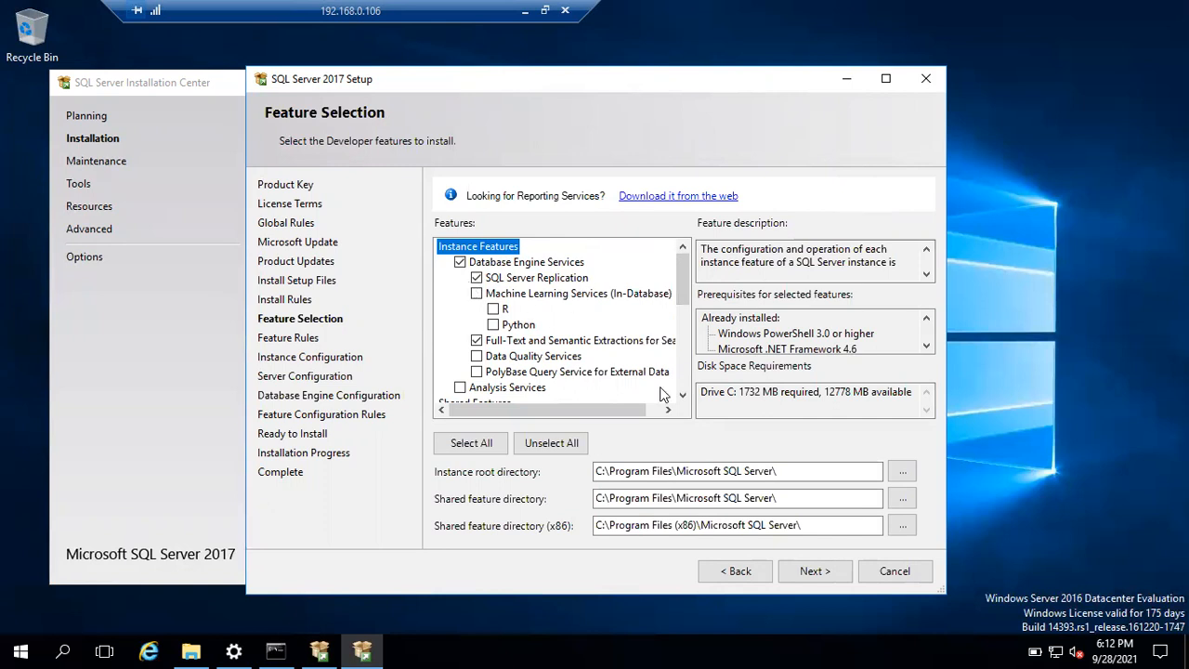
{"action": "left_click", "coordinate": [818, 577]}
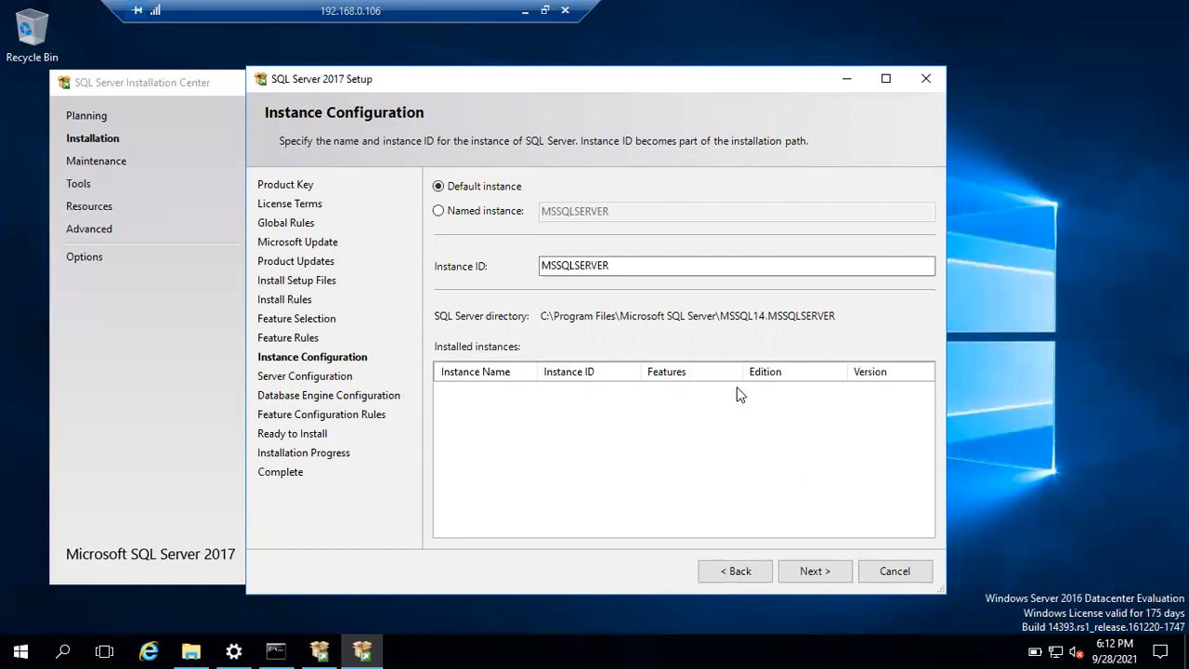
Keep the default MSSQLSERVER instance and review the SQL Server Agent service account.
{"action": "left_click", "coordinate": [807, 572]}
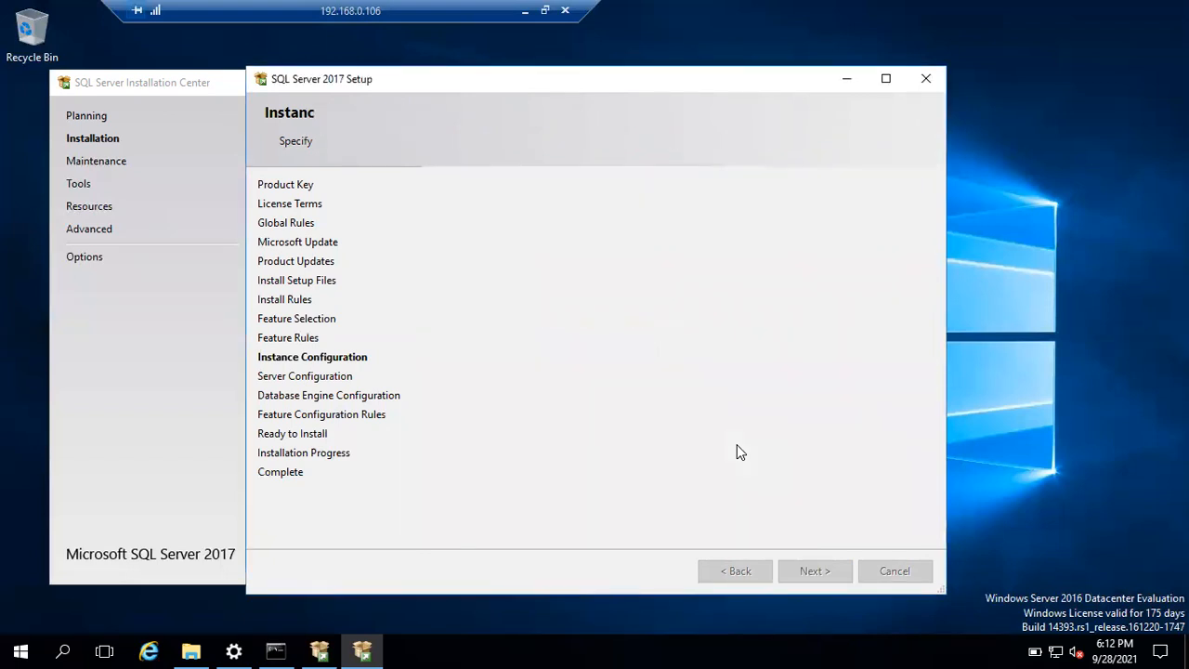
{"action": "left_click", "coordinate": [714, 262]}
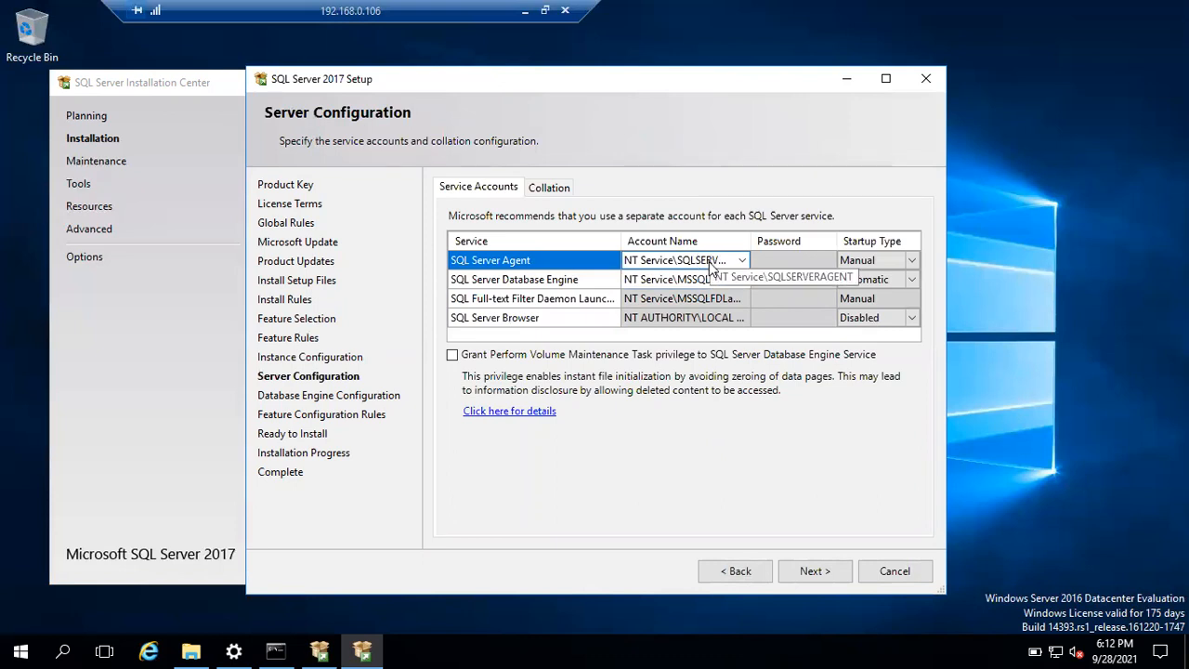
Set the SQL Server Agent startup type to Automatic, then view the Collation settings.
{"action": "left_click", "coordinate": [914, 257]}
{"action": "left_click", "coordinate": [913, 260]}
{"action": "left_click", "coordinate": [877, 280]}
{"action": "left_click", "coordinate": [877, 279]}
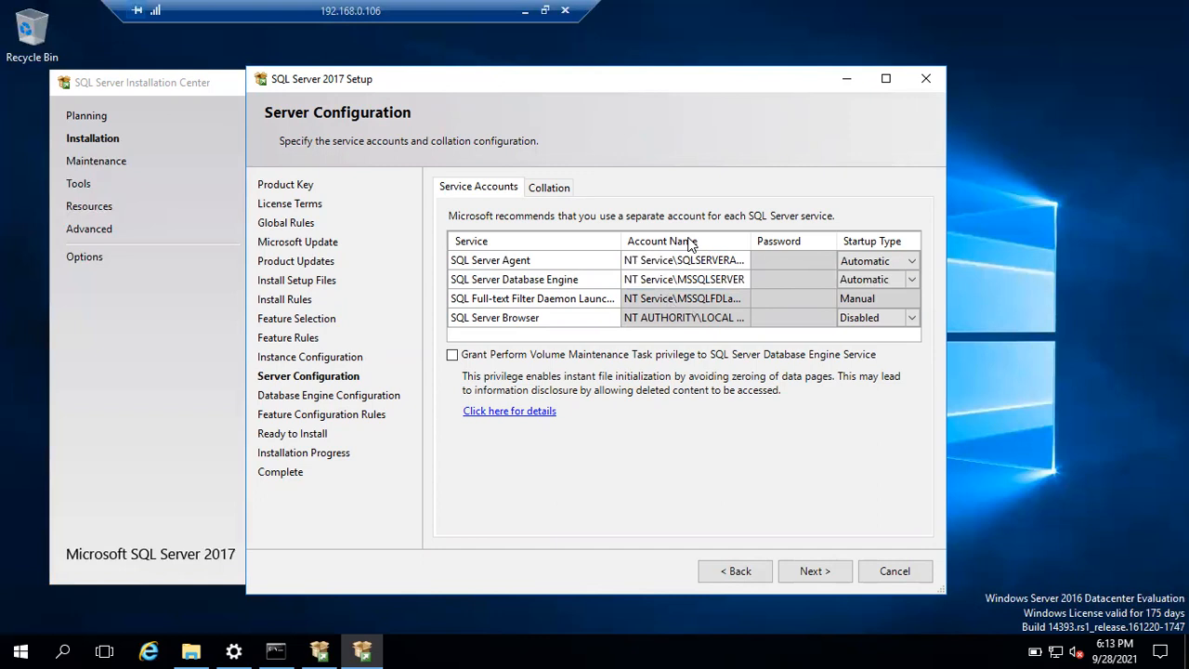
{"action": "left_click", "coordinate": [548, 189]}
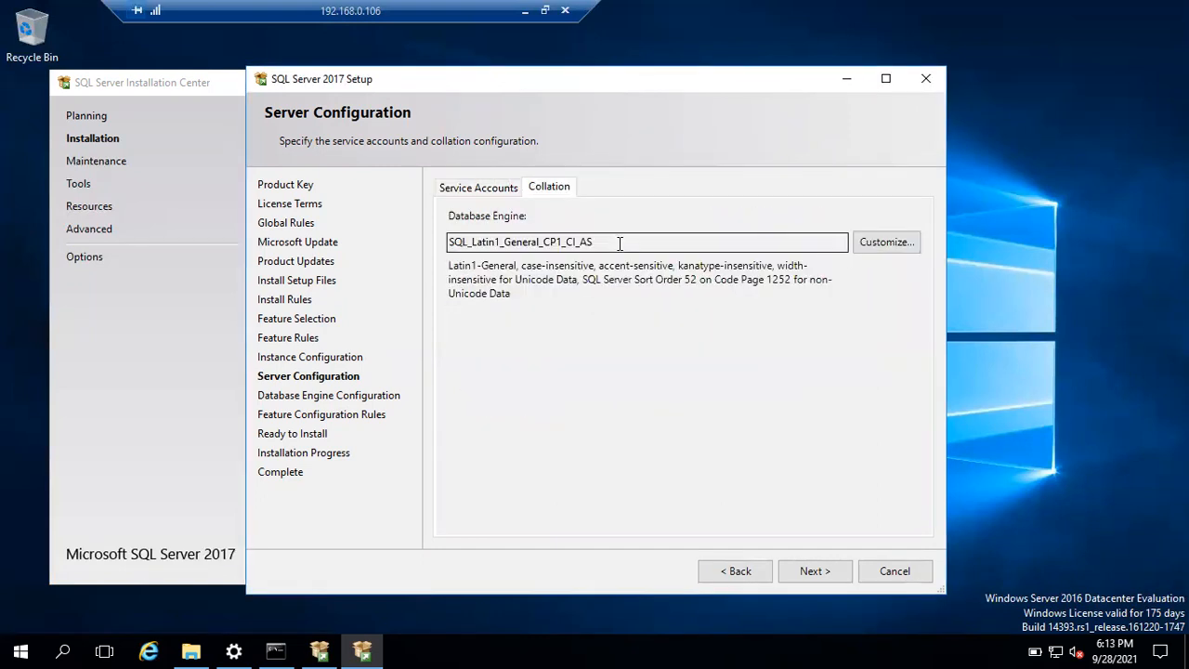
{"action": "left_click_drag", "start_coordinate": [619, 244], "coordinate": [437, 248]}
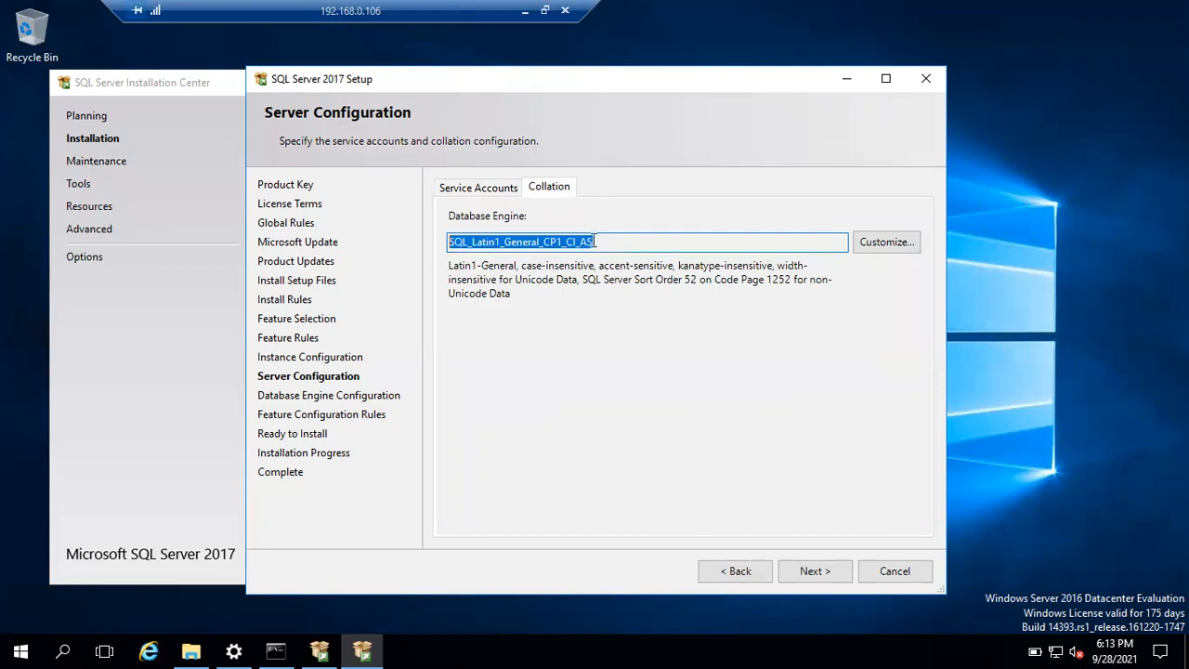
{"action": "left_click", "coordinate": [626, 241]}
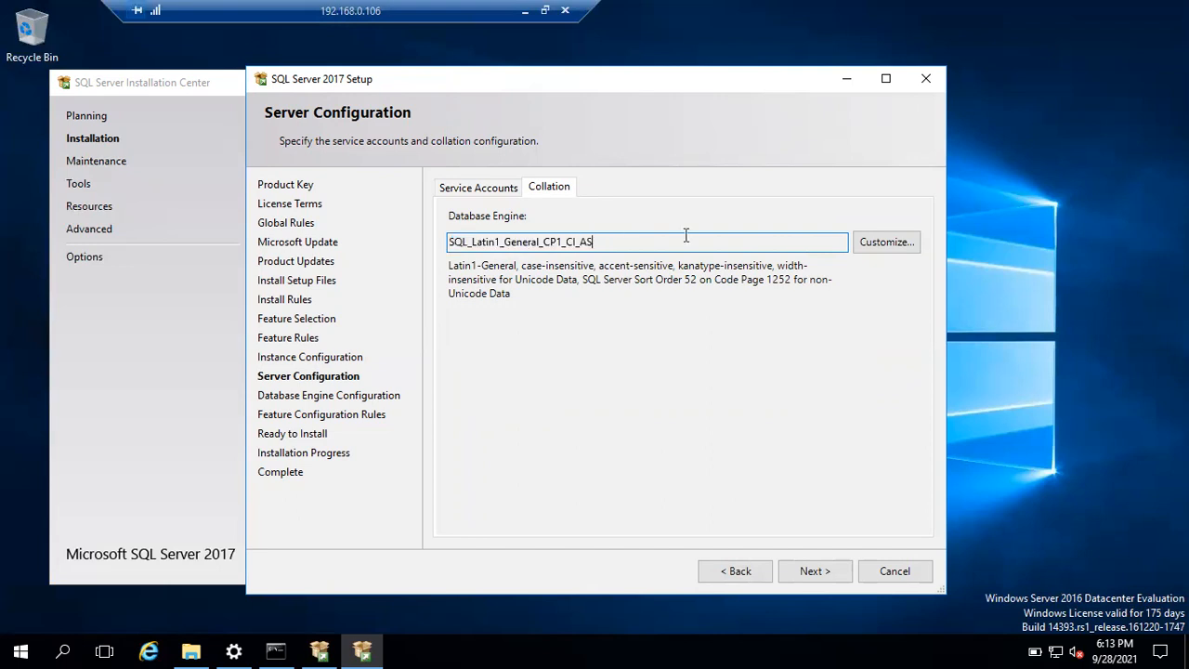
{"action": "left_click", "coordinate": [873, 247]}
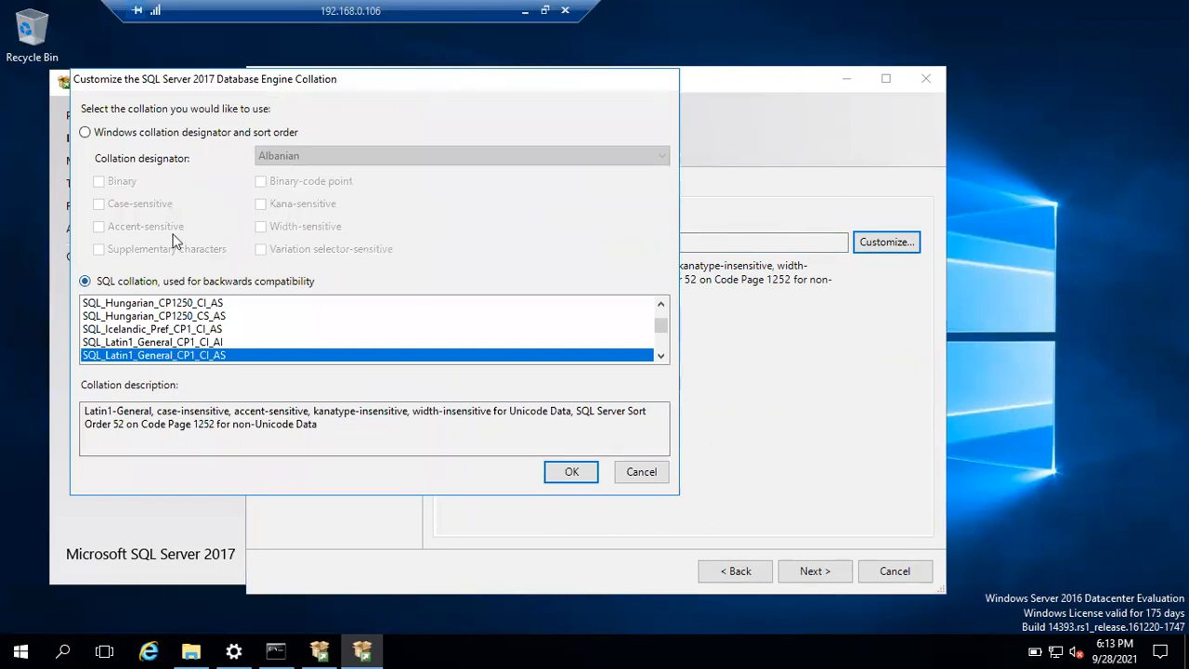
{"action": "left_click", "coordinate": [109, 136]}
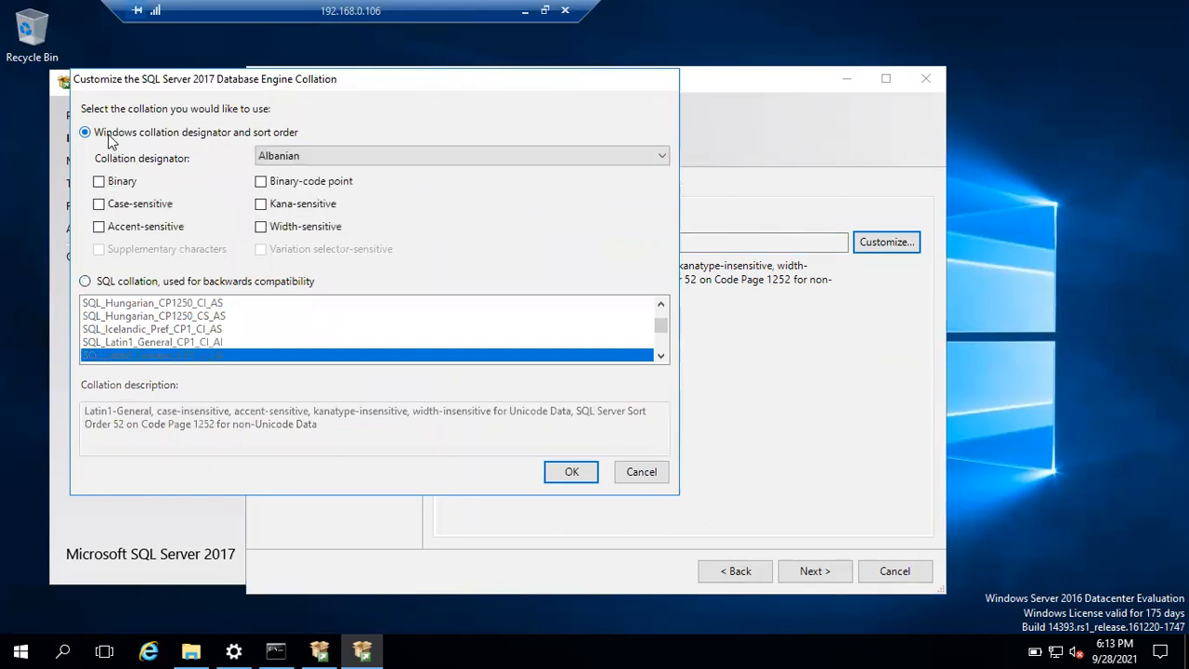
{"action": "left_click", "coordinate": [340, 155]}
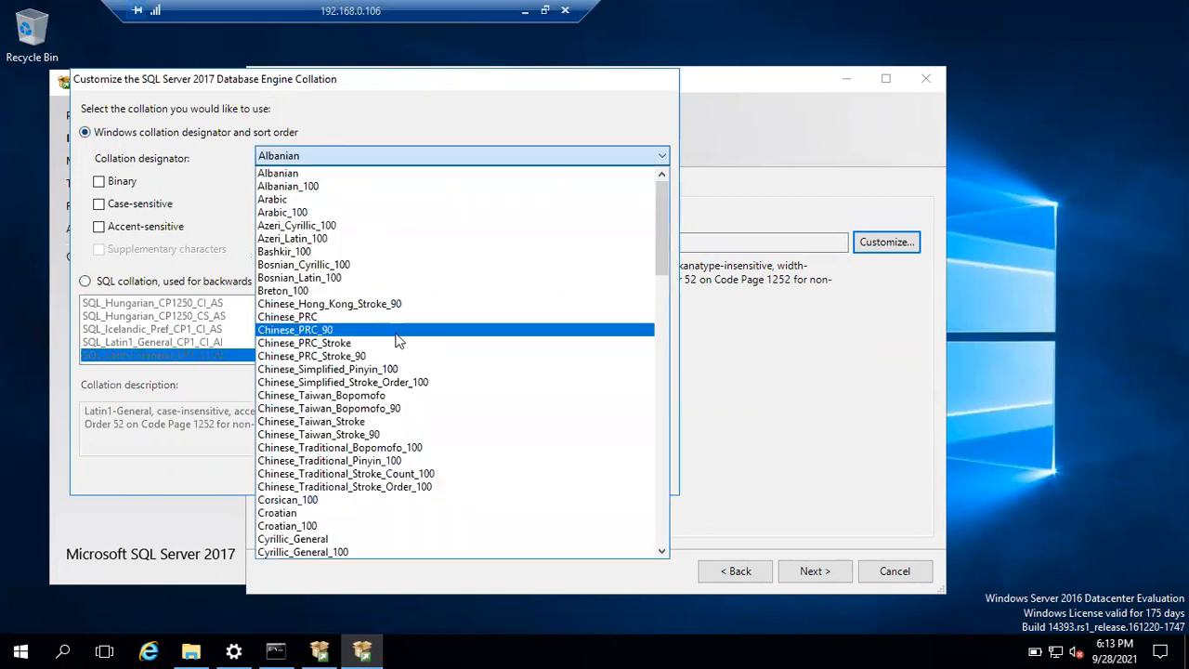
{"action": "scroll", "coordinate": [398, 340], "scroll_direction": "down", "scroll_amount": 3}
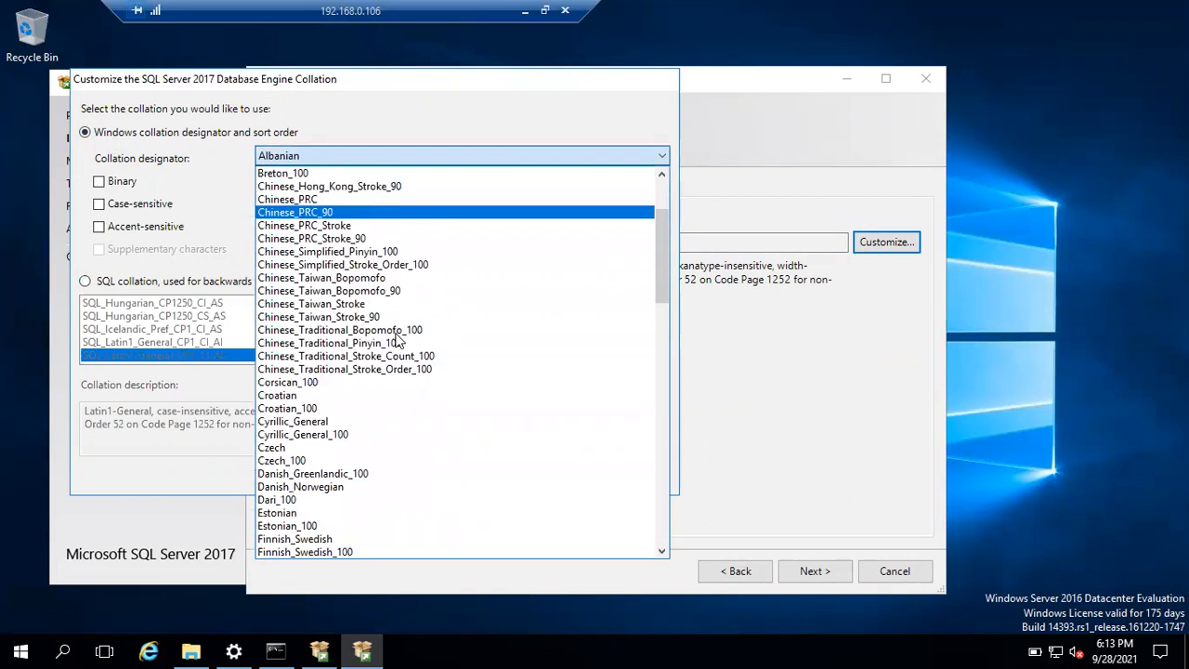
{"action": "left_click", "coordinate": [781, 146]}
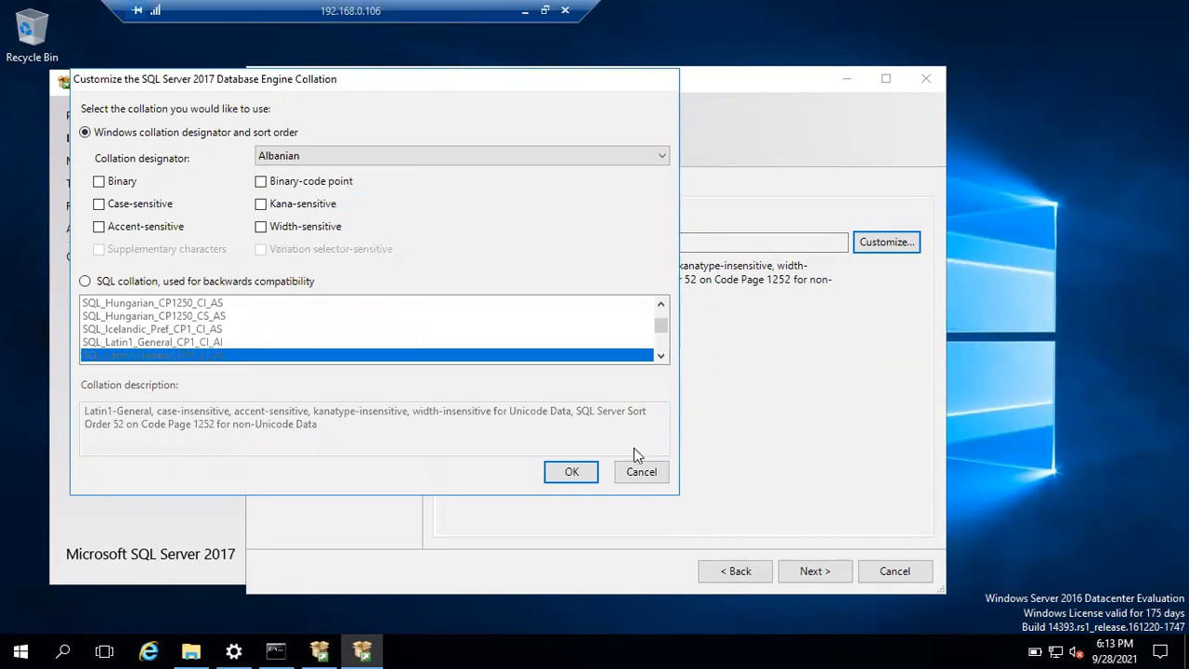
{"action": "left_click", "coordinate": [639, 472]}
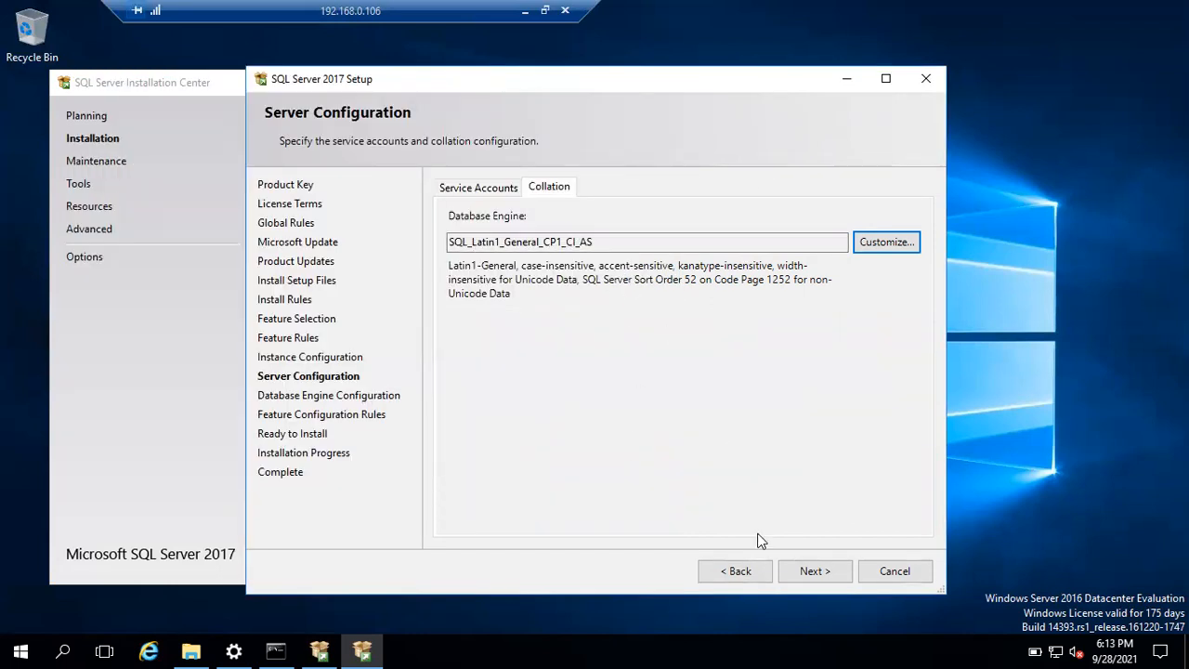
Keep Windows authentication, add the current Administrator as SQL Server admin, and view Data Directories.
{"action": "left_click", "coordinate": [815, 571]}
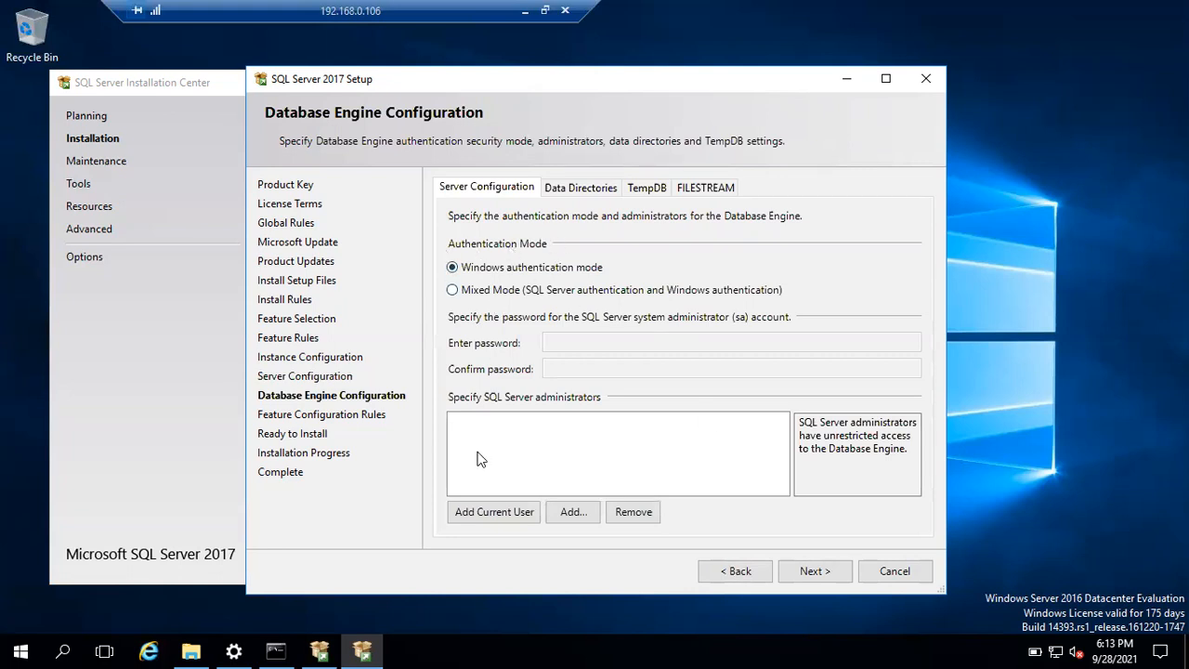
{"action": "left_click", "coordinate": [479, 517]}
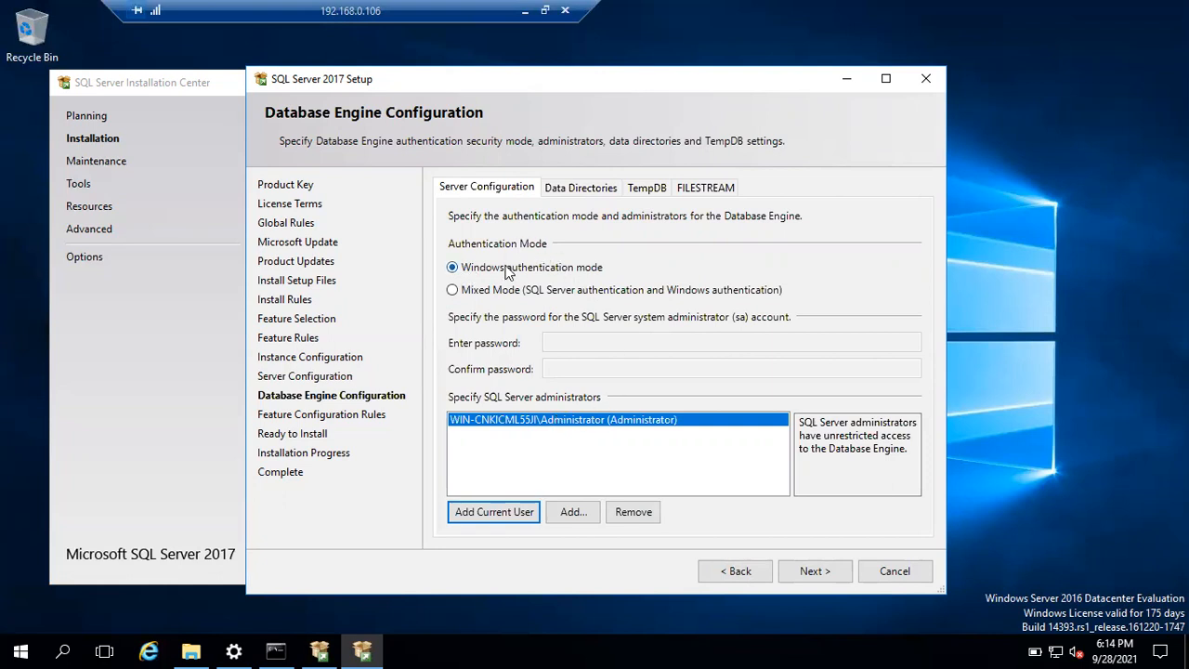
{"action": "left_click", "coordinate": [568, 190]}
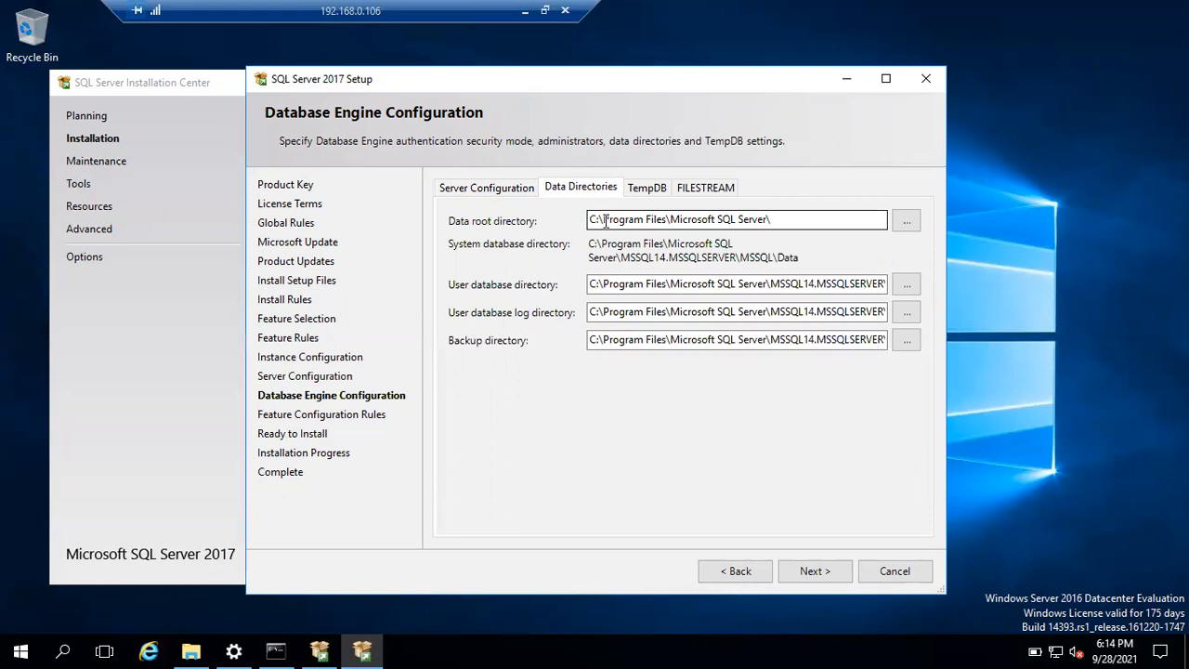
Keep the default TempDB settings and FILESTREAM disabled, then continue to Ready to Install.
{"action": "left_click", "coordinate": [650, 190]}
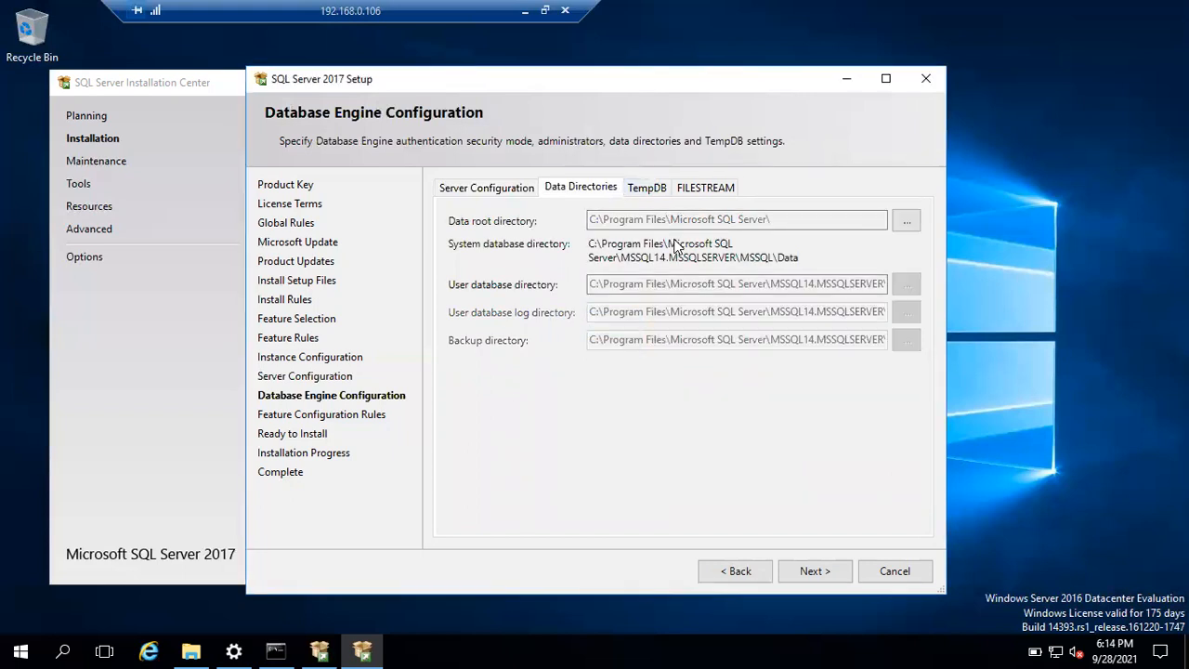
{"action": "left_click", "coordinate": [709, 195]}
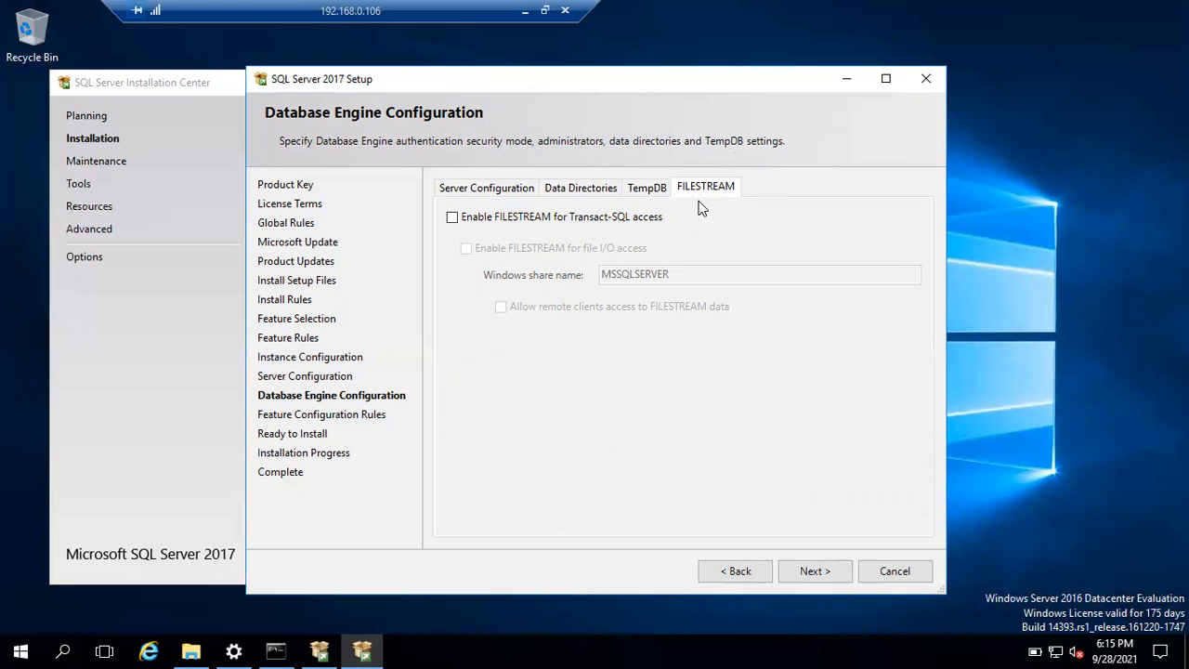
{"action": "left_click", "coordinate": [810, 571]}
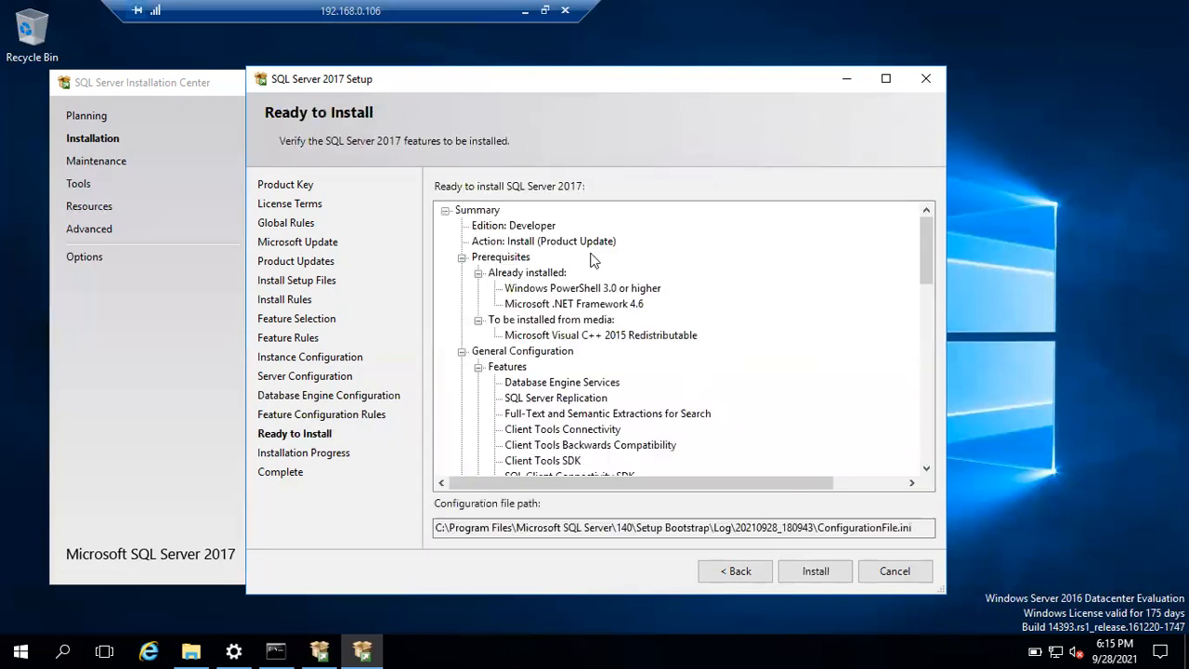
Start the Developer edition installation from the Ready to Install summary.
{"action": "left_click", "coordinate": [816, 573]}
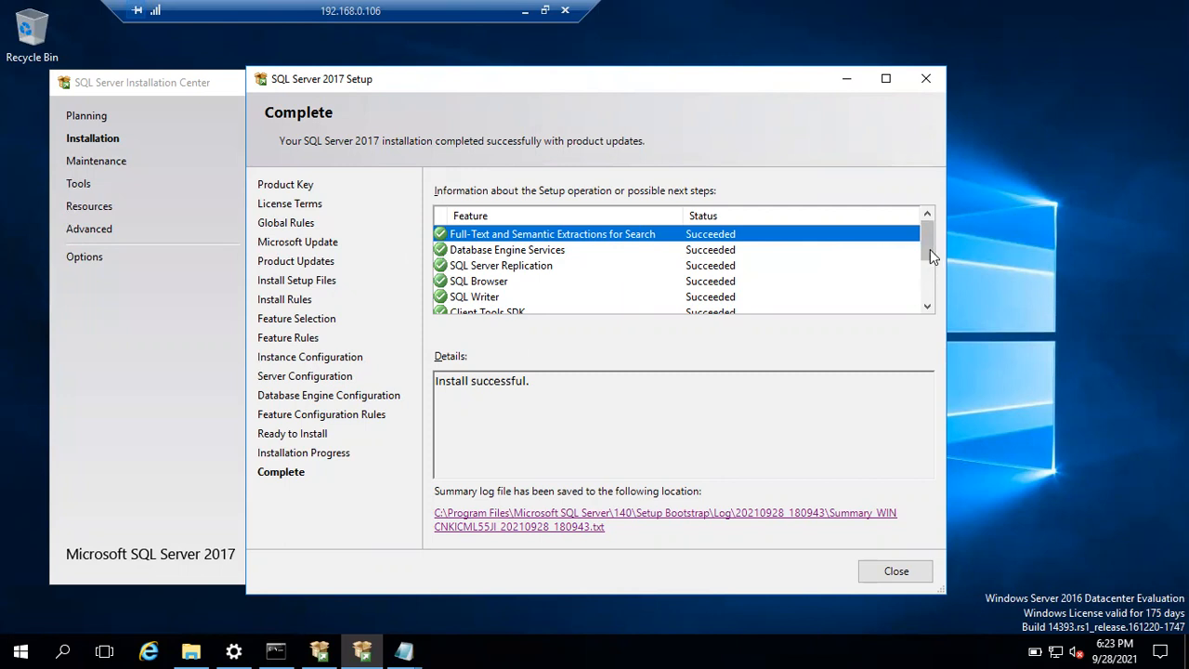
Confirm every feature shows Succeeded and exit the completed setup wizard.
{"action": "left_click_drag", "start_coordinate": [930, 249], "coordinate": [927, 292]}
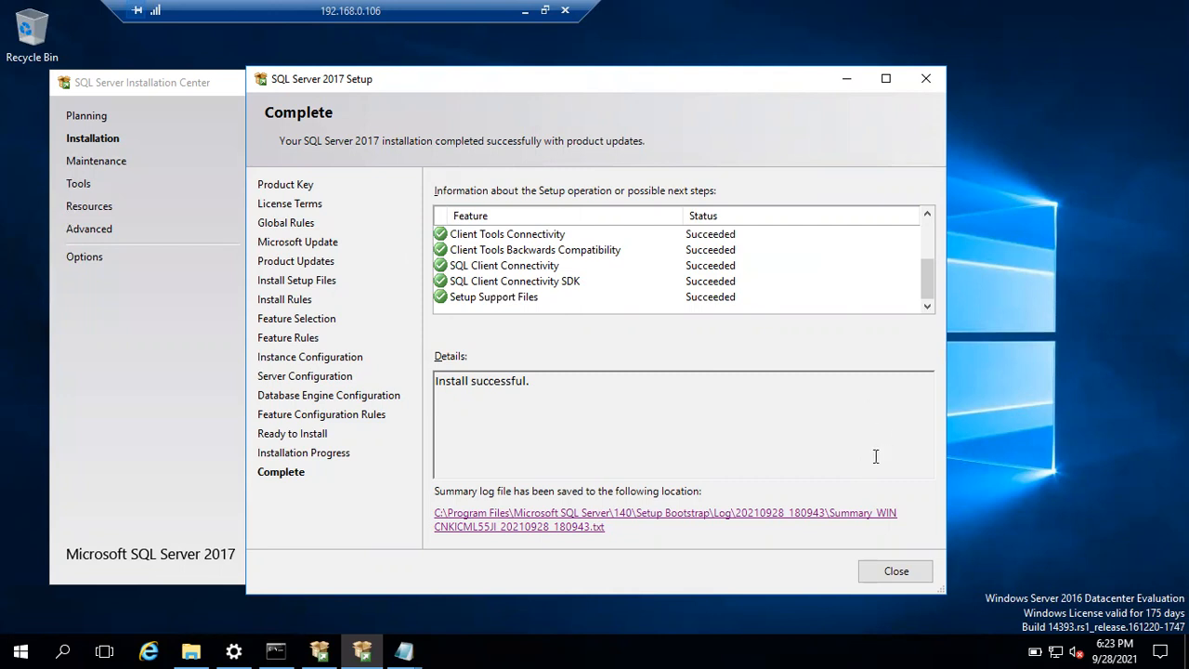
{"action": "left_click", "coordinate": [895, 572]}
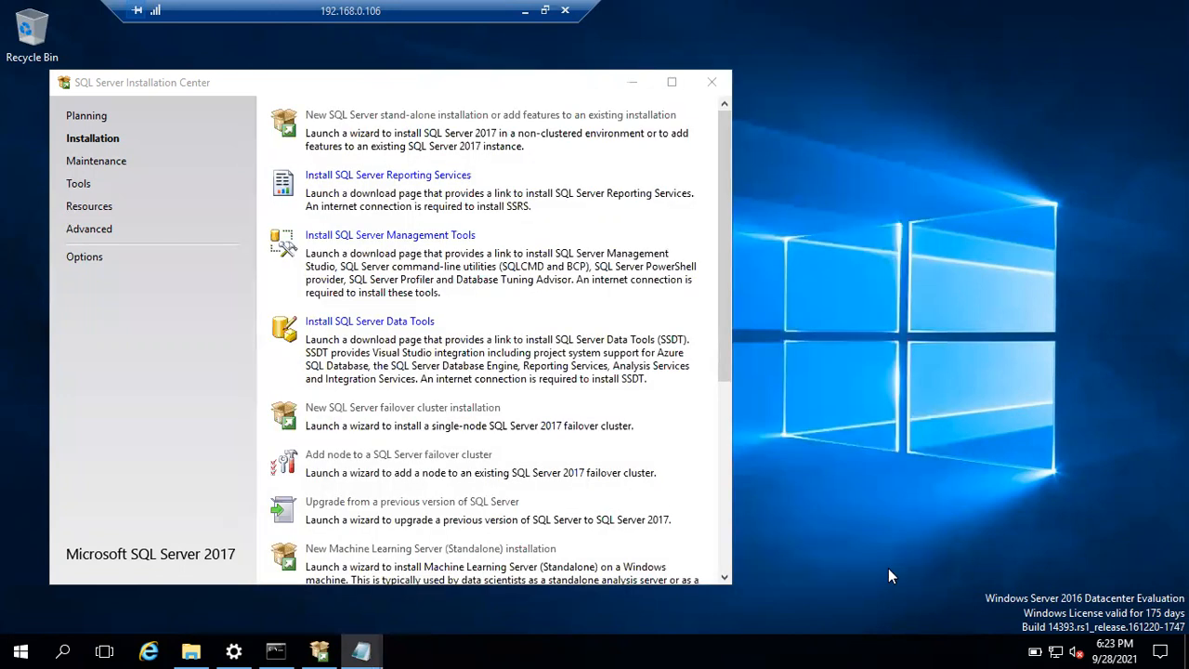